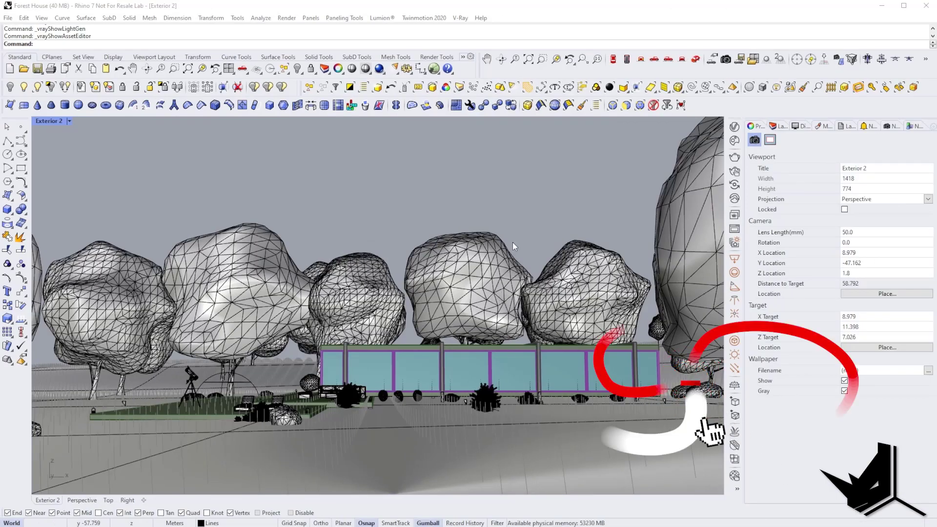
Step: Open V-Ray Light Gen and set HDR lighting with 23 unique styles, giving 69 variants
left_click(735, 242)
left_click_drag(411, 139, 289, 135)
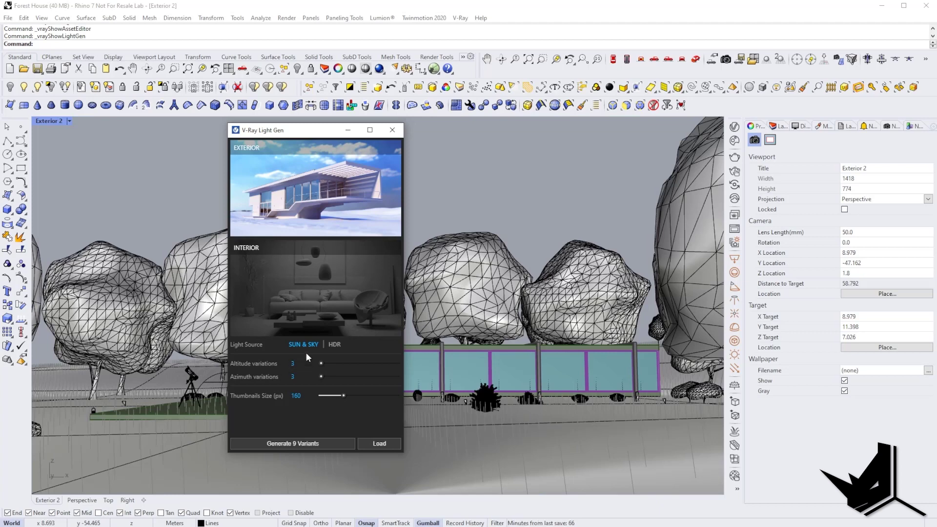
left_click(334, 344)
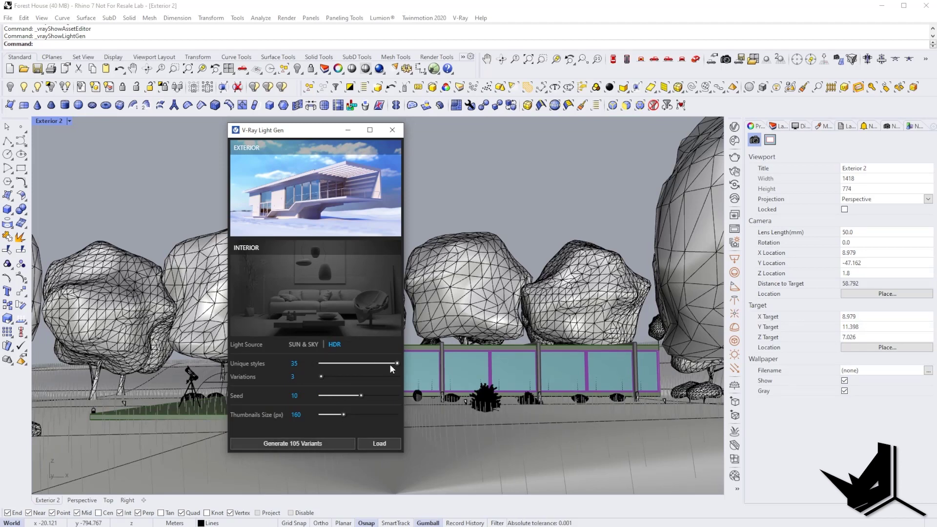
left_click_drag(394, 367, 371, 367)
left_click_drag(307, 158, 262, 141)
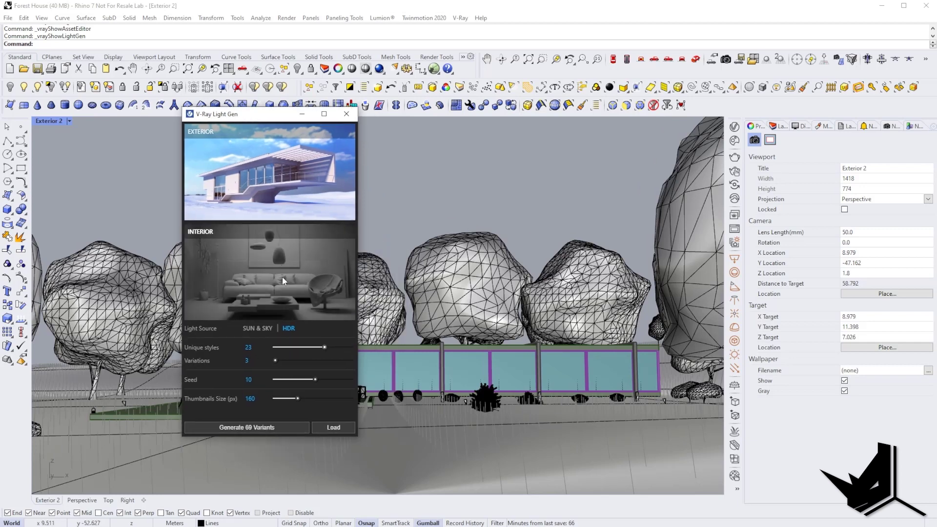
Step: Generate the 69 HDR lighting variants in an enlarged window and stop after six previews
left_click(264, 428)
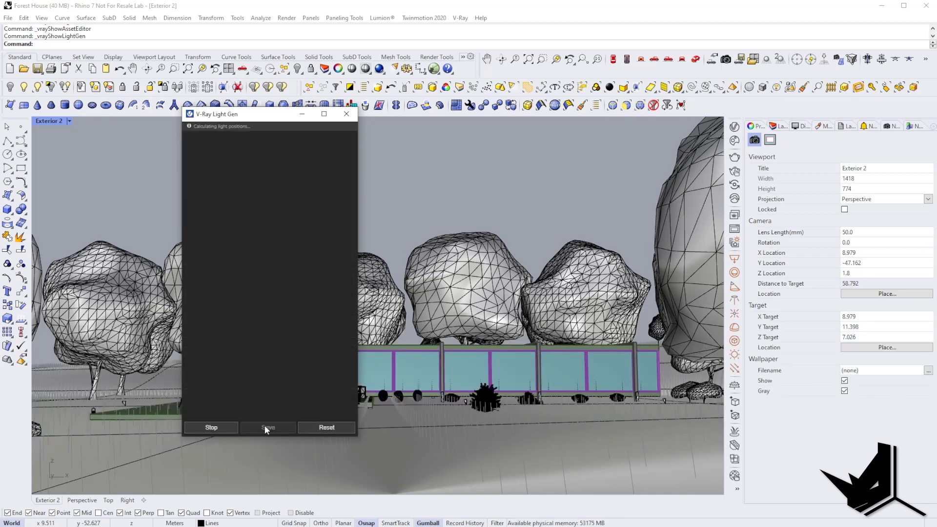
left_click_drag(358, 439, 567, 445)
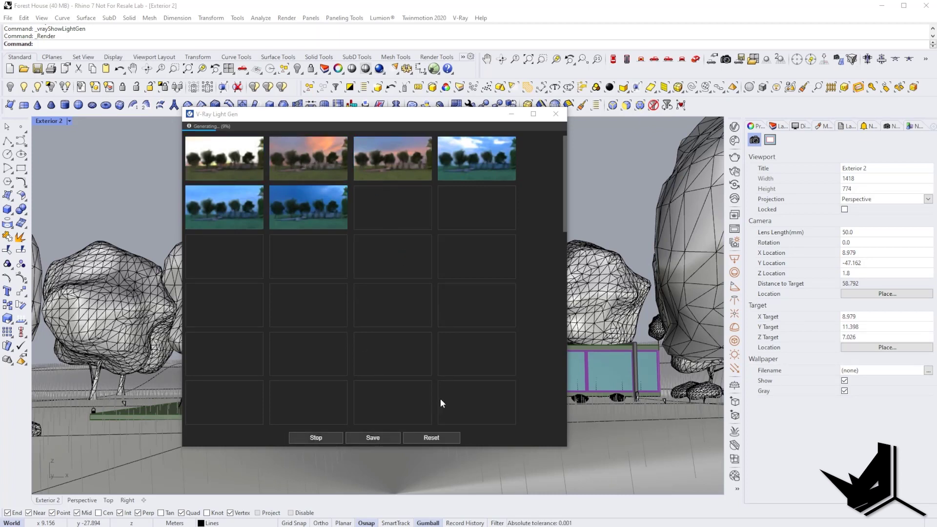
left_click(324, 438)
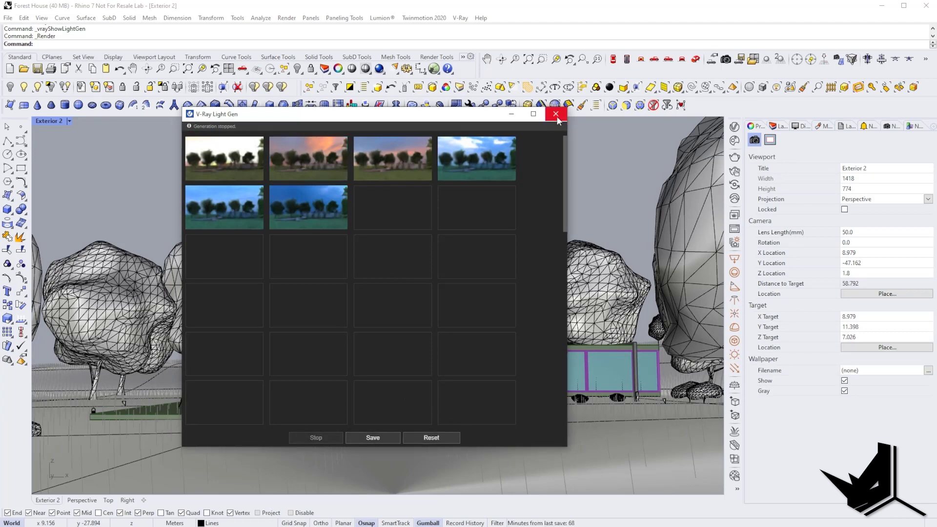
Step: Reset Light Gen, load the saved lighting scenarios file, and browse its thumbnail grid
left_click(432, 438)
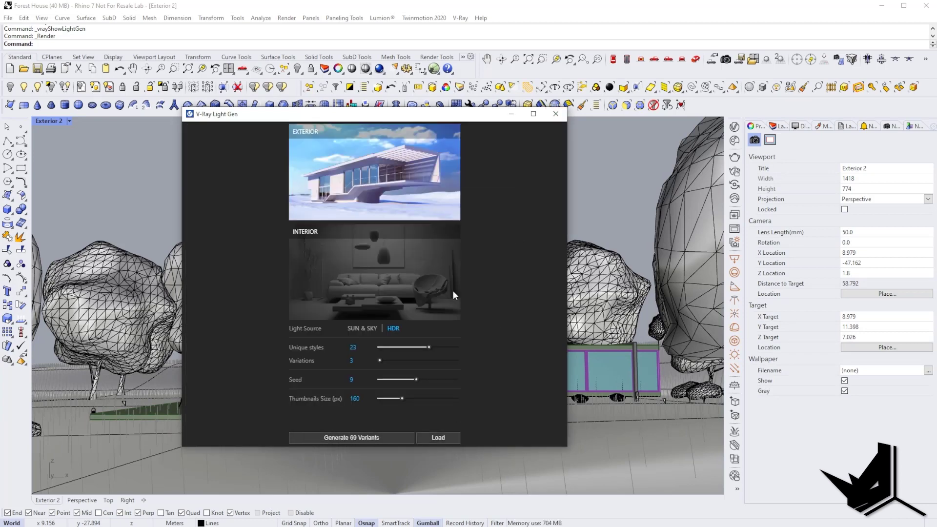
left_click(438, 437)
double_click(381, 212)
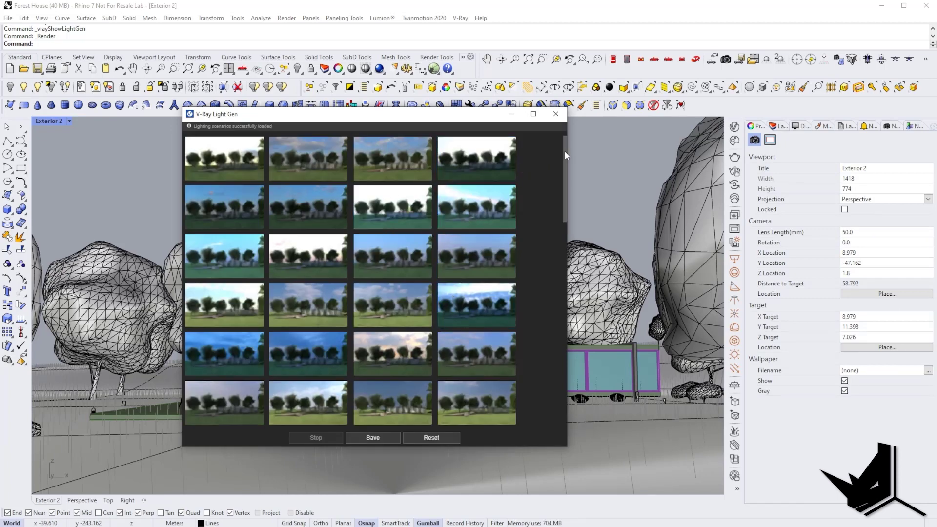
left_click_drag(565, 152, 555, 228)
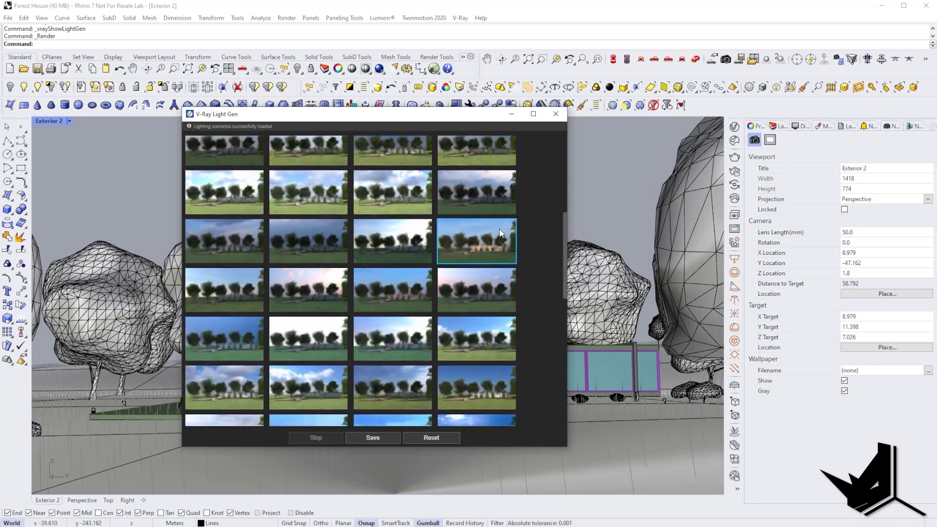
scroll(488, 273, "down", 3)
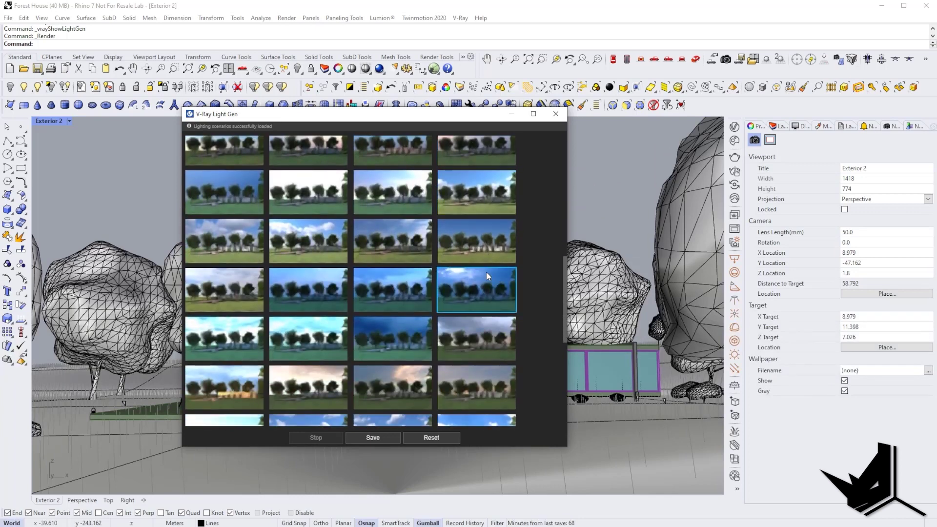
scroll(488, 317, "up", 3)
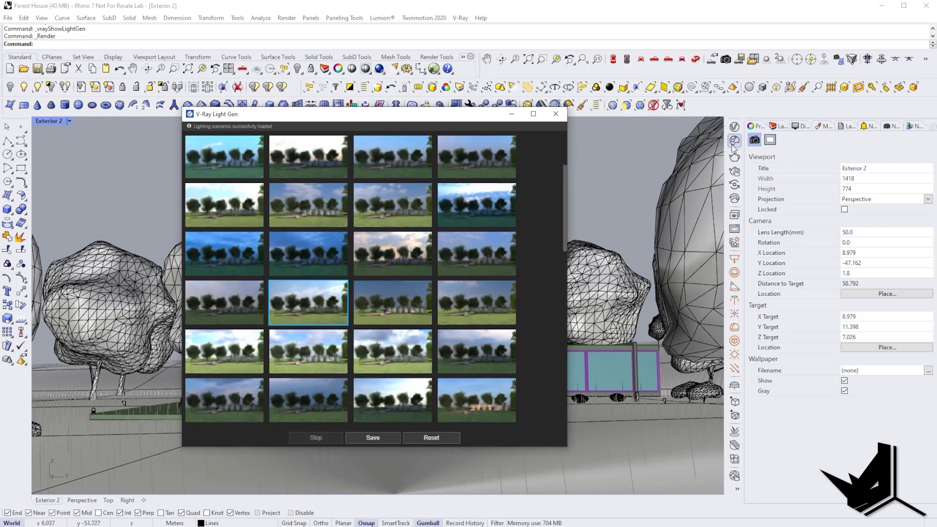
Step: Render the exterior view from the Asset Editor, close the frame buffer, and show the Lights list
left_click(735, 128)
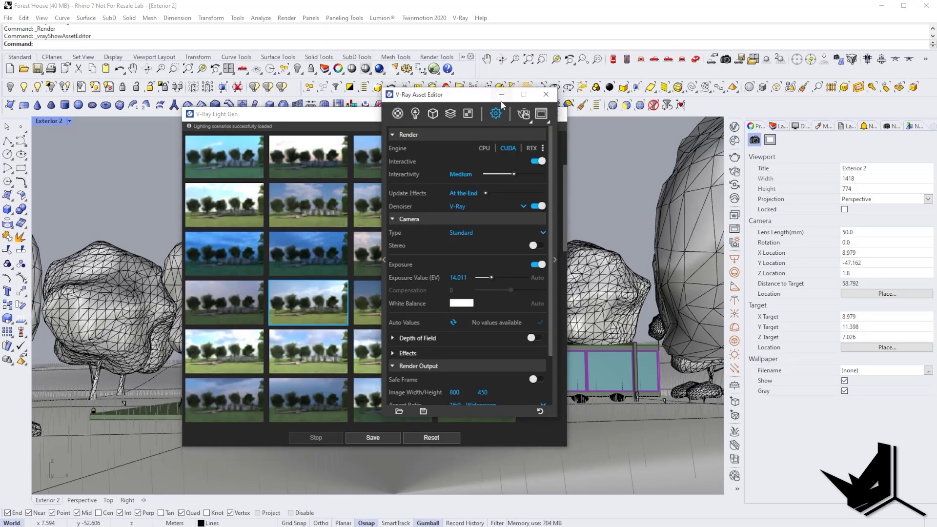
left_click_drag(478, 99, 441, 99)
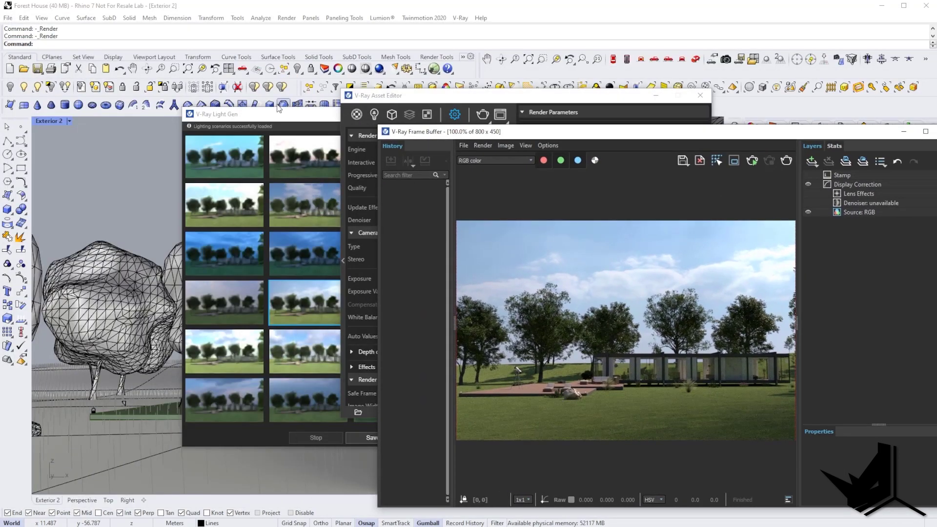
scroll(361, 314, "down", 1)
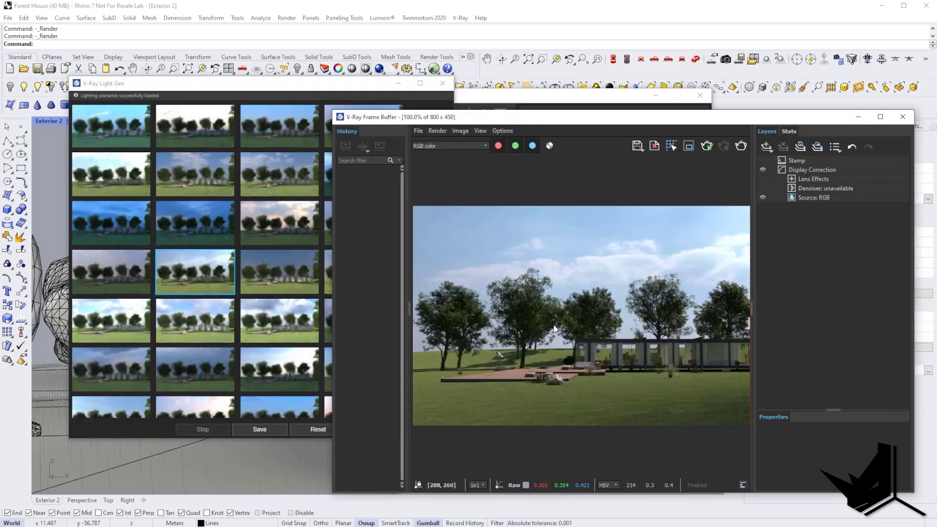
left_click_drag(624, 119, 640, 123)
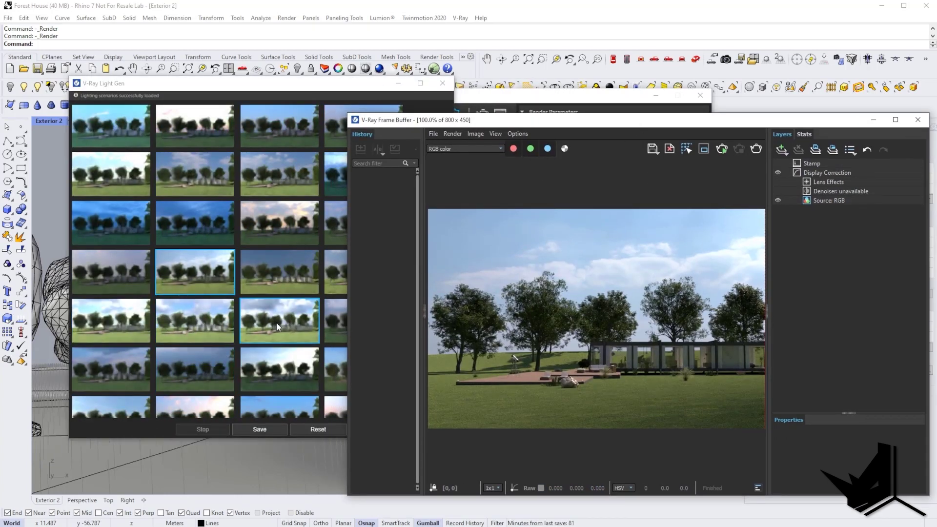
left_click(918, 119)
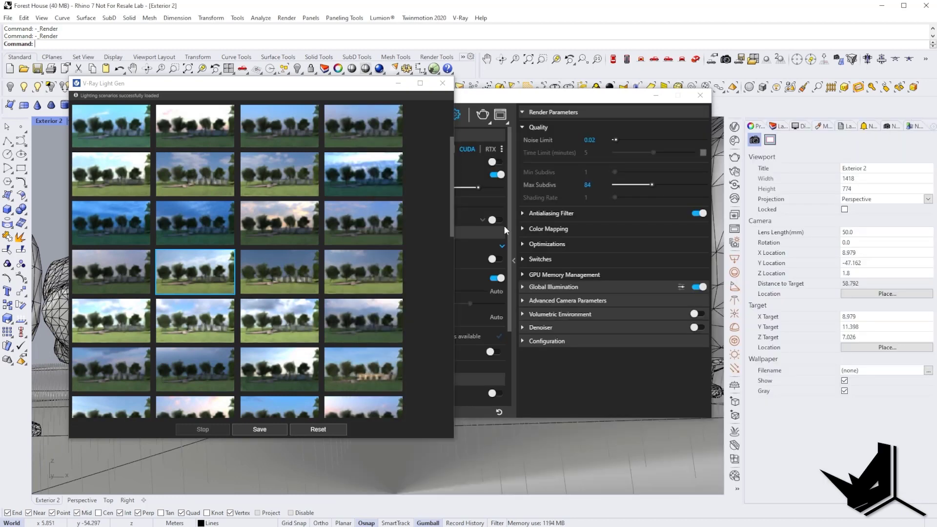
left_click(506, 100)
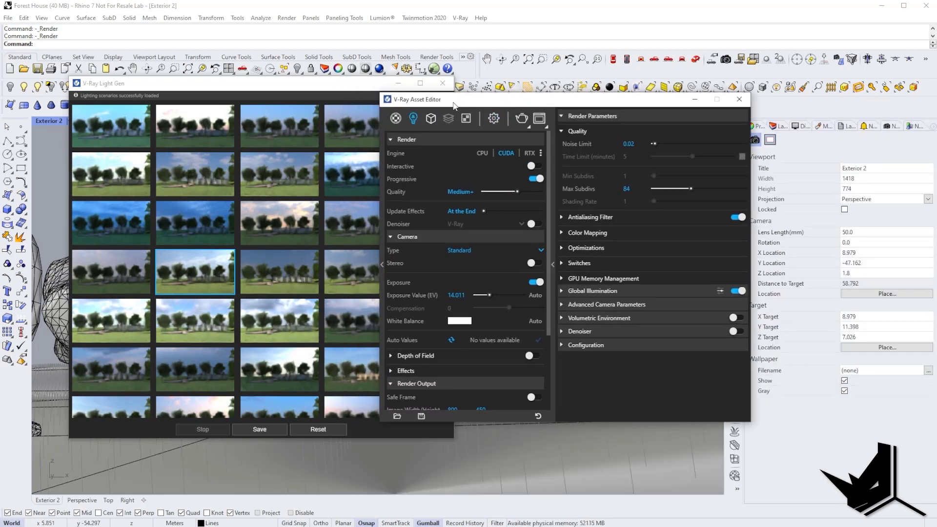
left_click(412, 119)
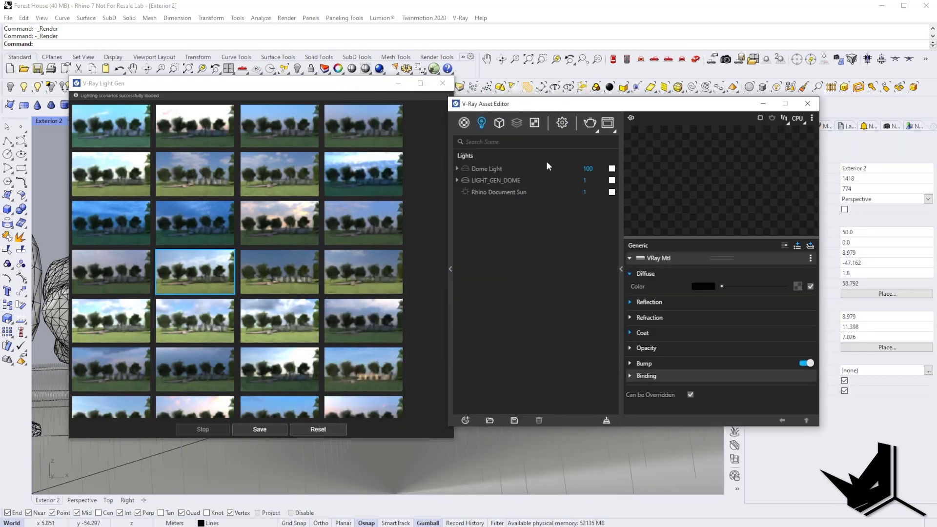
Step: Inspect the LIGHT_GEN_DOME dome light's parameters and bring Light Gen to the front
left_click(497, 181)
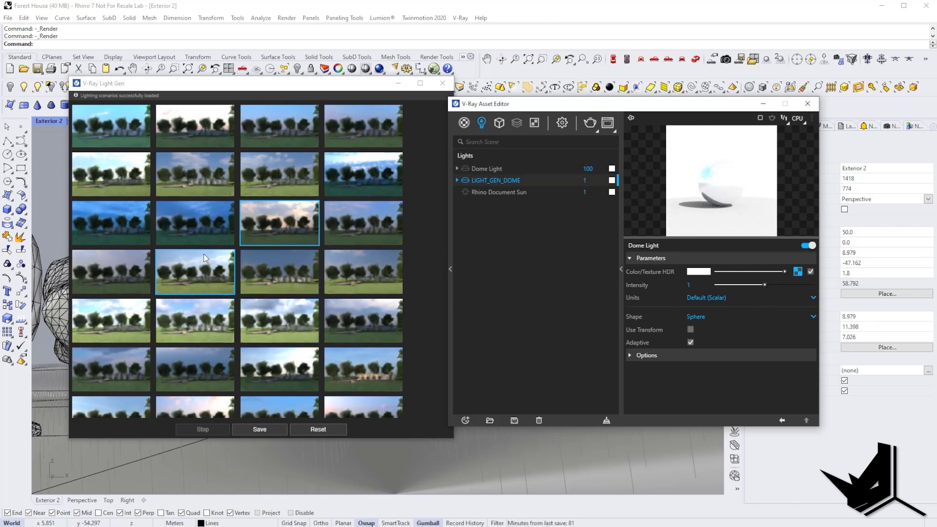
left_click(288, 226)
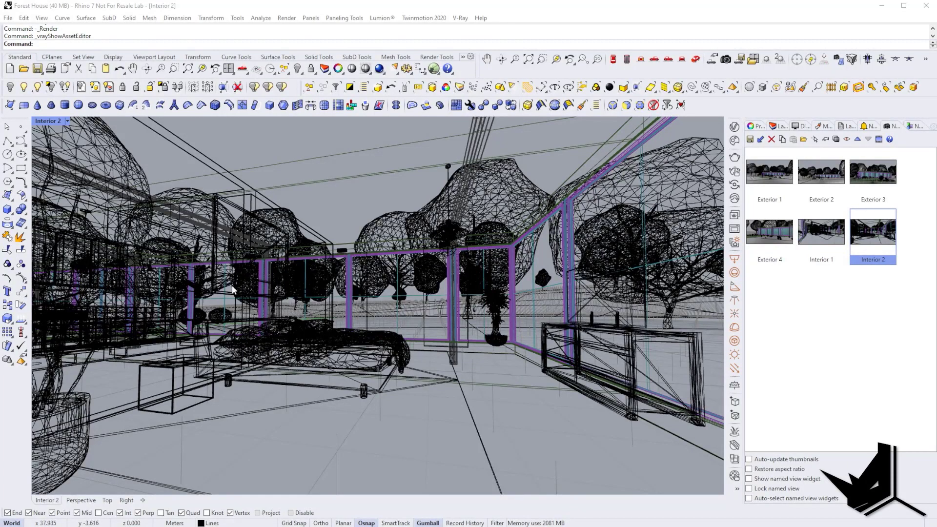
Step: Add a Light Mix render element in the Asset Editor with Group by set to Group Instances
left_click(734, 126)
left_click_drag(298, 139, 329, 129)
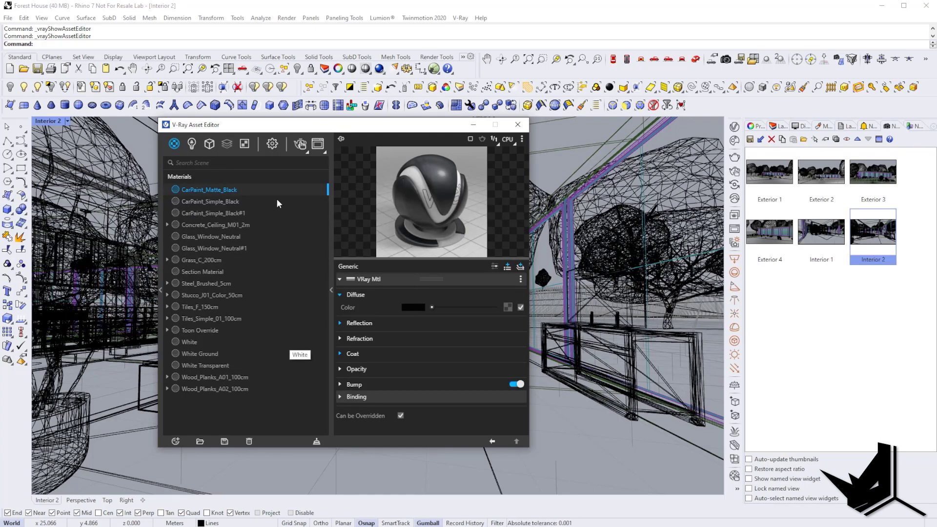
left_click(176, 442)
mouse_move(225, 381)
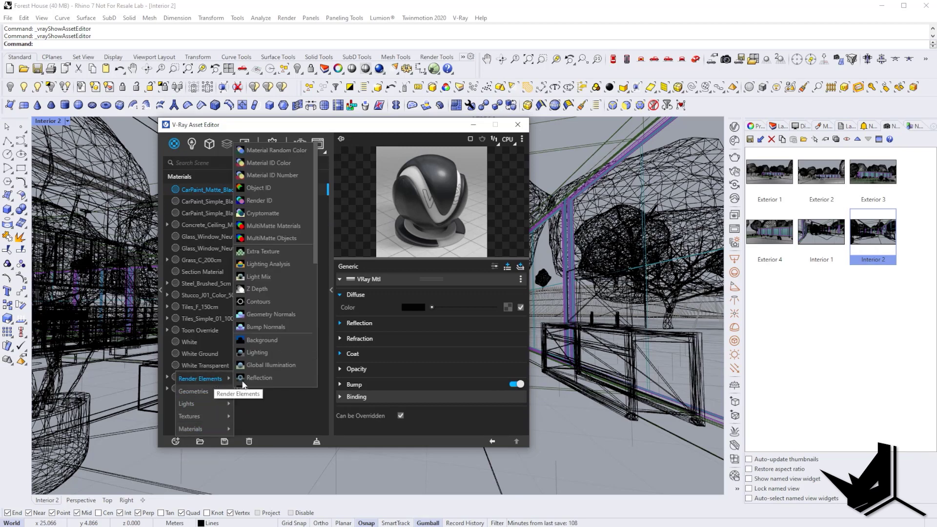
left_click(264, 277)
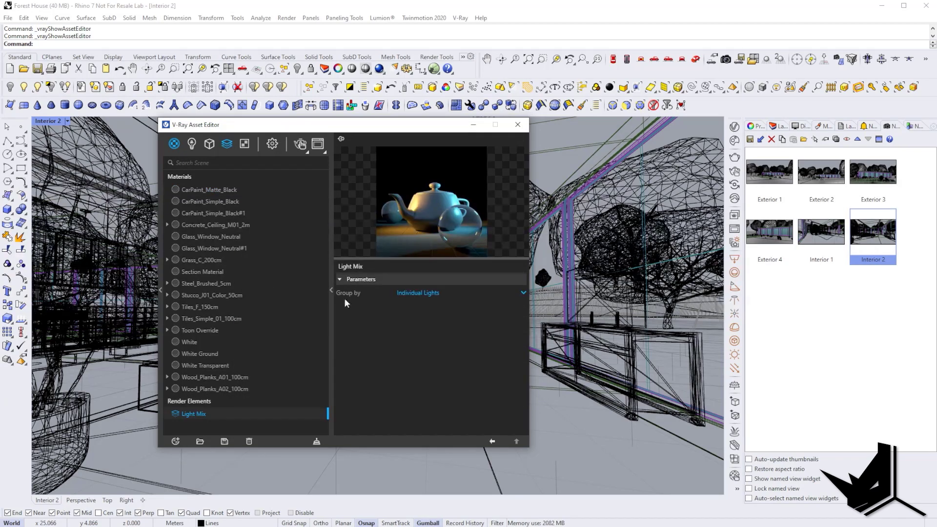
left_click(453, 293)
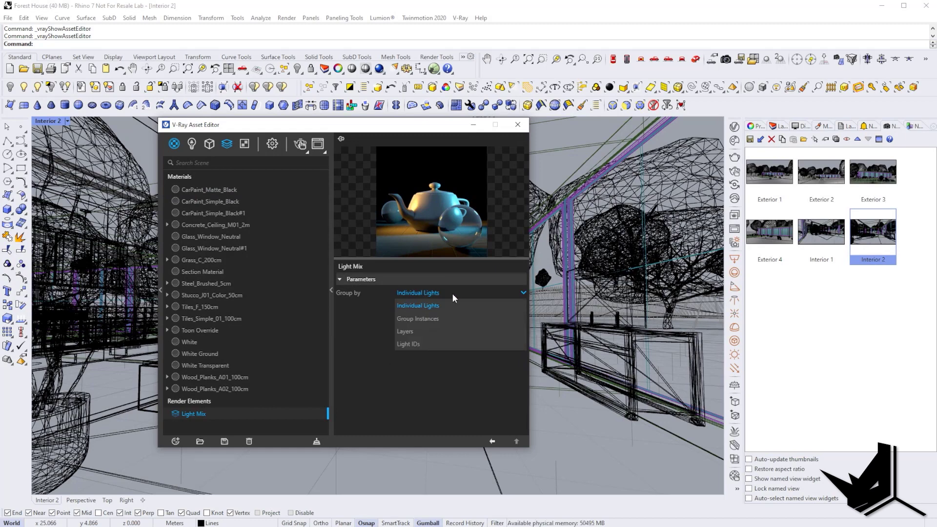
left_click(429, 318)
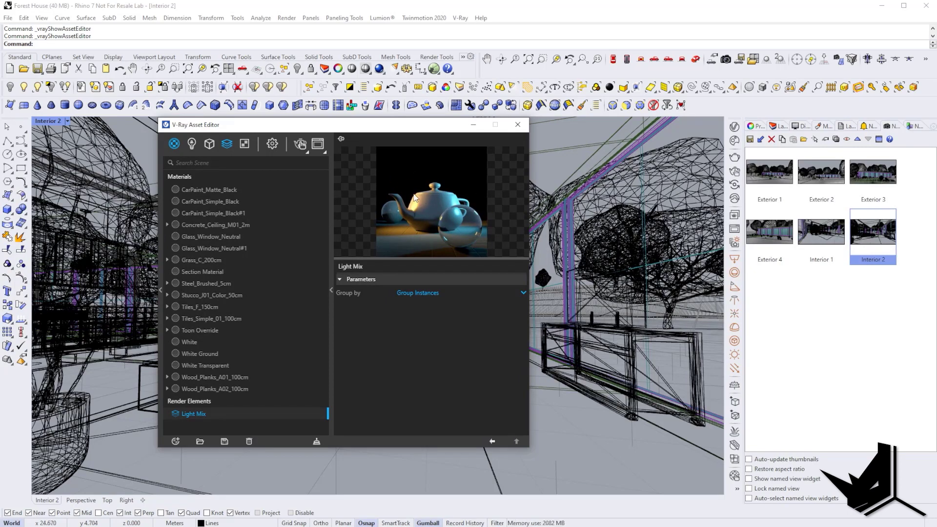
left_click_drag(351, 129, 364, 128)
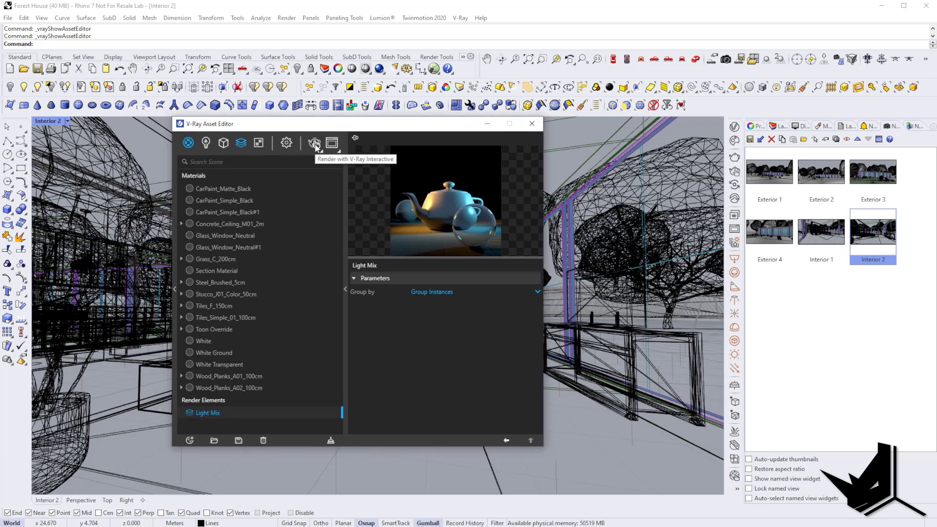
left_click(315, 145)
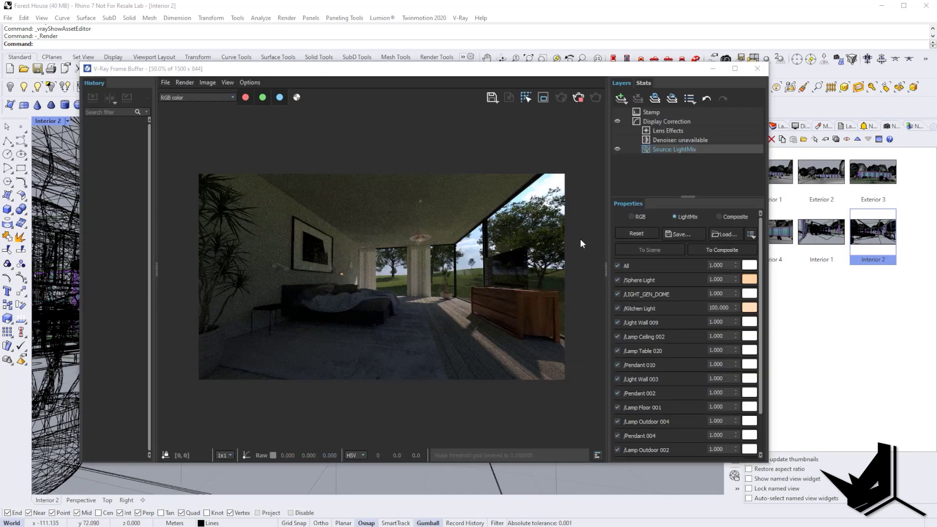
left_click(670, 175)
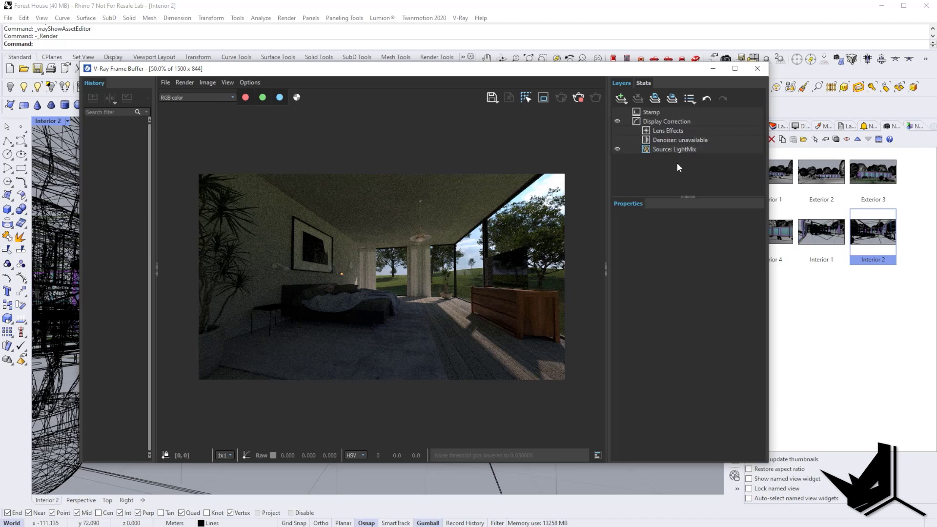
left_click(675, 149)
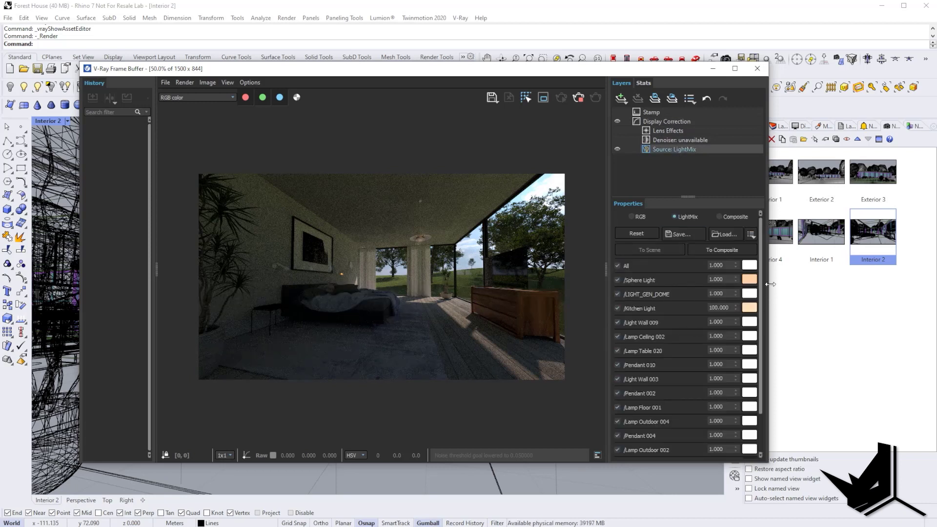
scroll(760, 277, "down", 1)
scroll(760, 277, "down", 3)
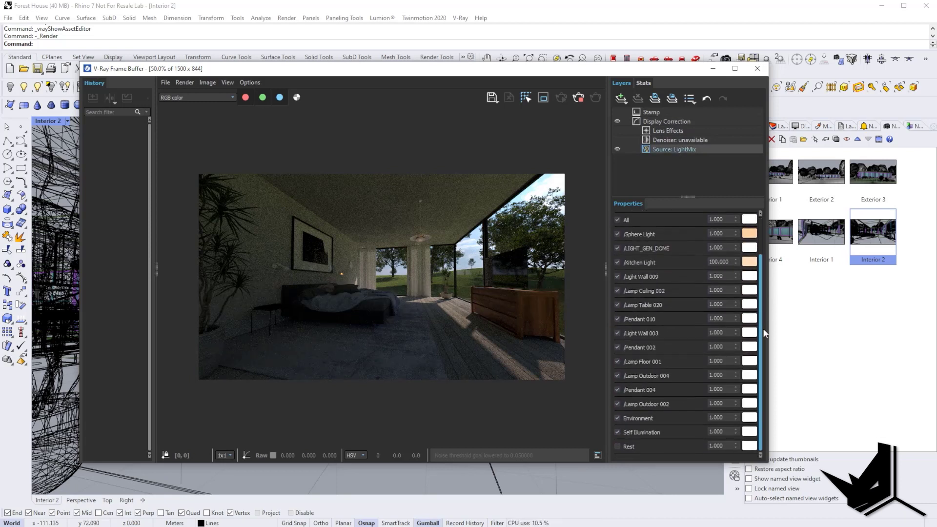
scroll(764, 268, "up", 4)
scroll(764, 266, "down", 3)
scroll(764, 266, "up", 2)
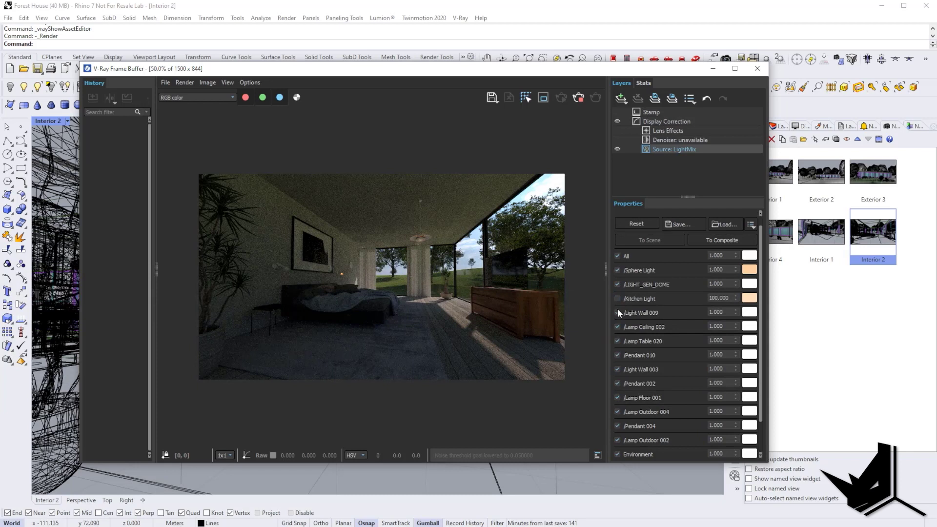
Step: Turn off Lamp Ceiling 002, re-enable Kitchen Light, and toggle the Sphere Light to compare
left_click(618, 327)
left_click(617, 298)
left_click(616, 271)
left_click(617, 269)
Step: Try Sphere Light strengths of 100 and then 50, and tint it red
type("100")
key("Return")
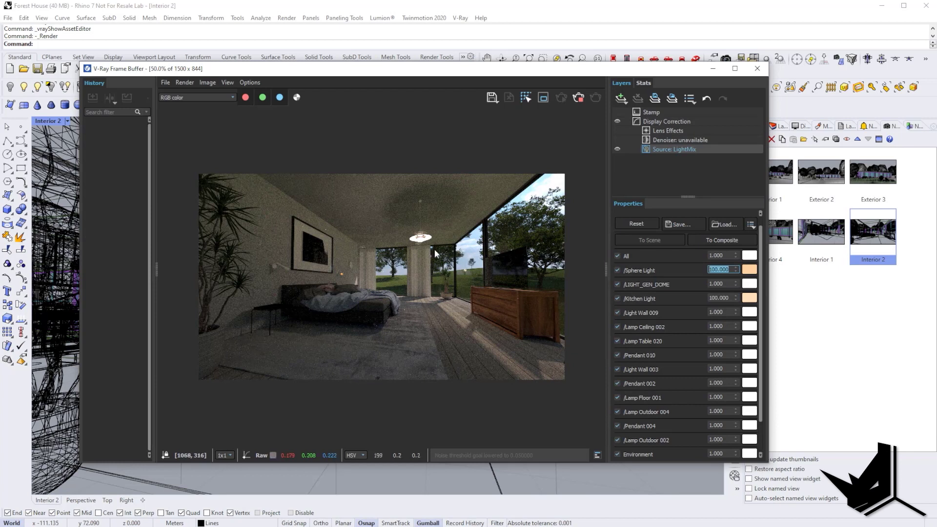
left_click(719, 269)
left_click_drag(729, 269, 713, 269)
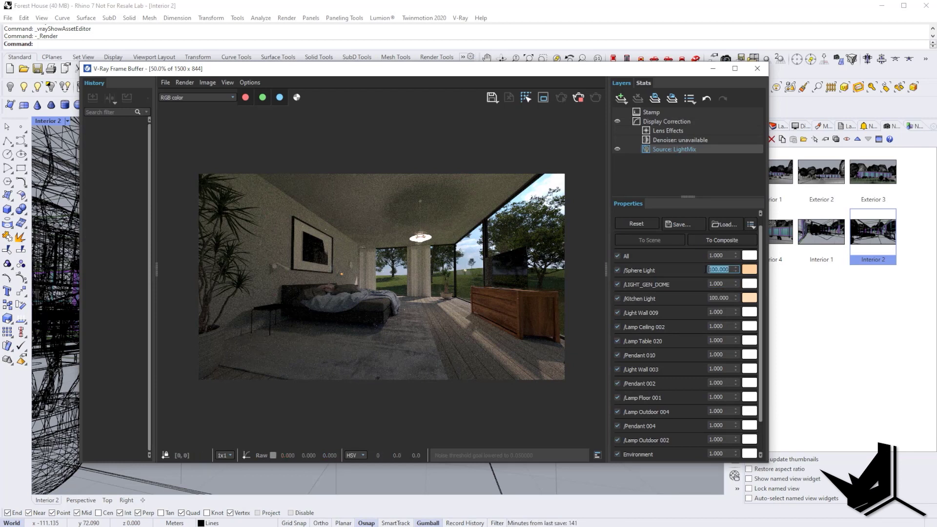
type("50")
key("Return")
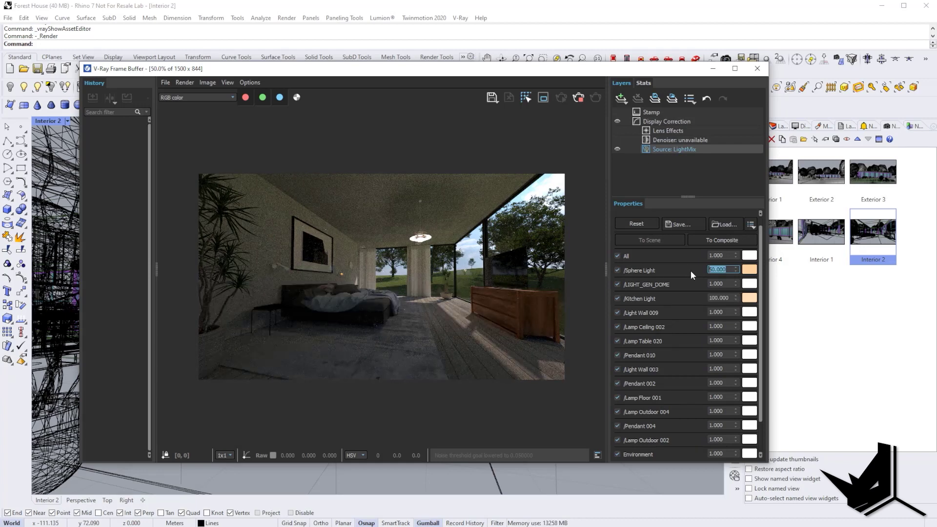
left_click(749, 269)
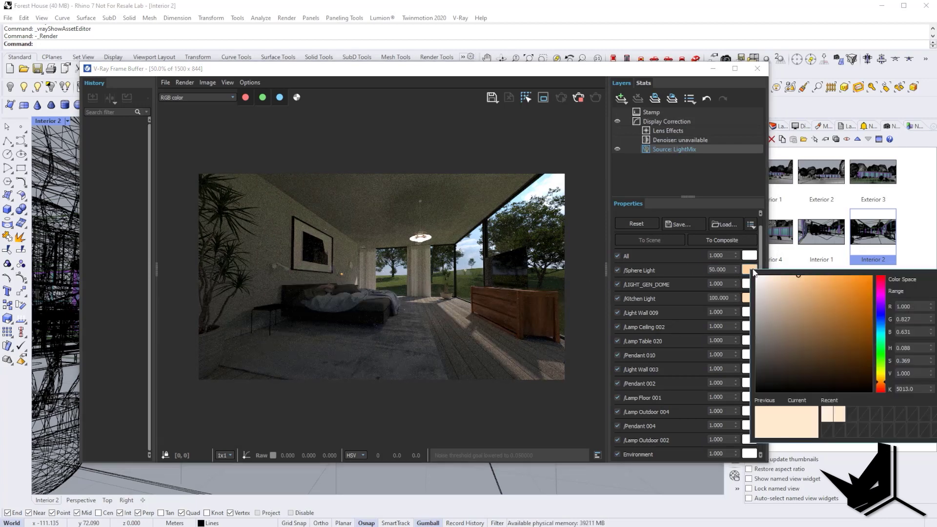
mouse_move(882, 290)
left_mouse_down()
mouse_move(883, 272)
mouse_move(889, 283)
left_mouse_up()
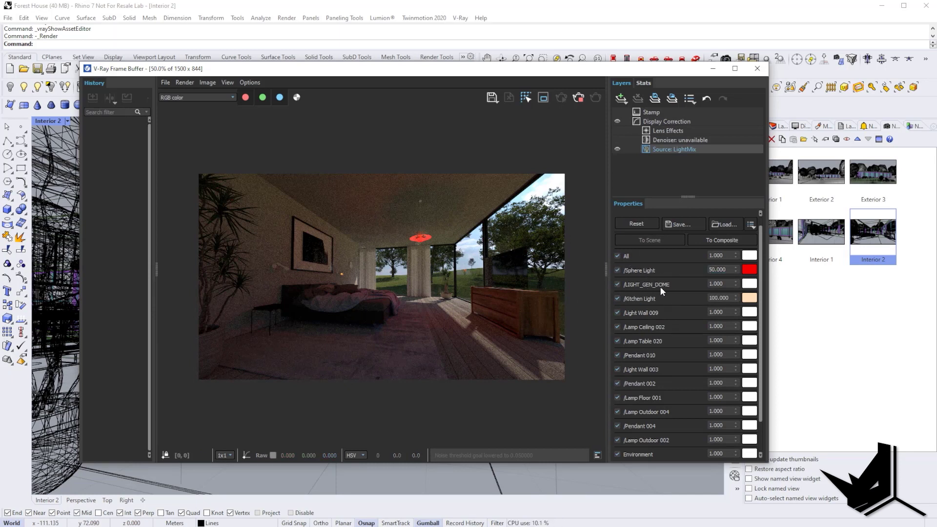
Step: Dim LIGHT_GEN_DOME to 0.01 and set the Sphere Light to 100 with a warm near-white colour
left_click_drag(722, 284, 706, 285)
type("0.01")
key("Return")
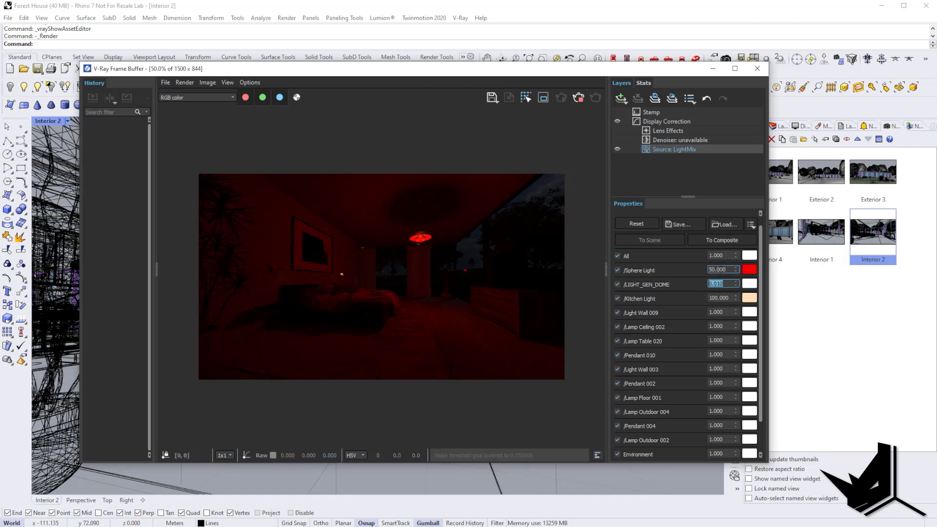
left_click(720, 269)
type("100")
key("Return")
left_click(753, 272)
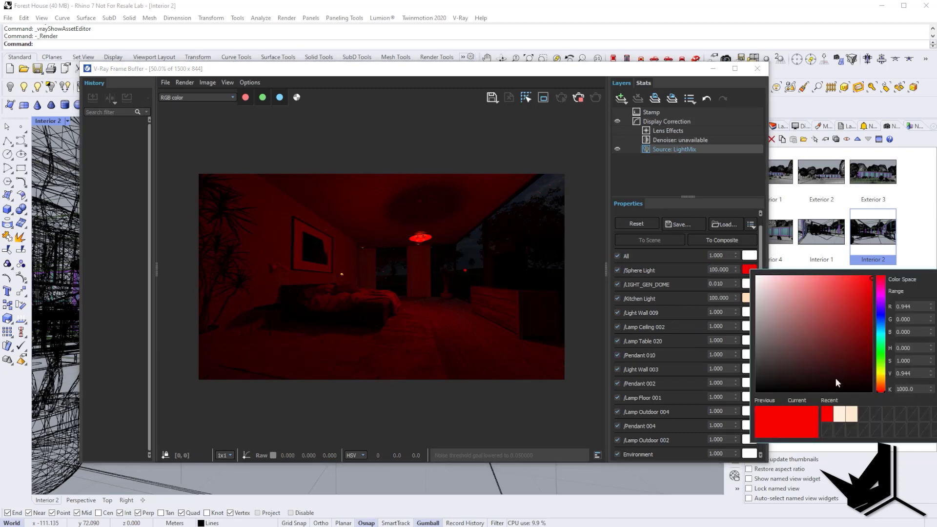
left_click_drag(880, 341, 884, 325)
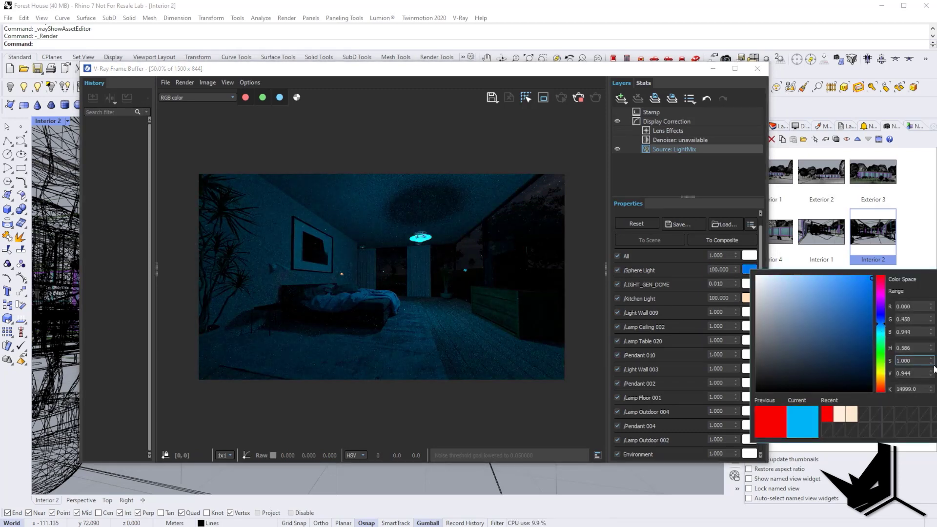
left_click_drag(923, 358, 923, 383)
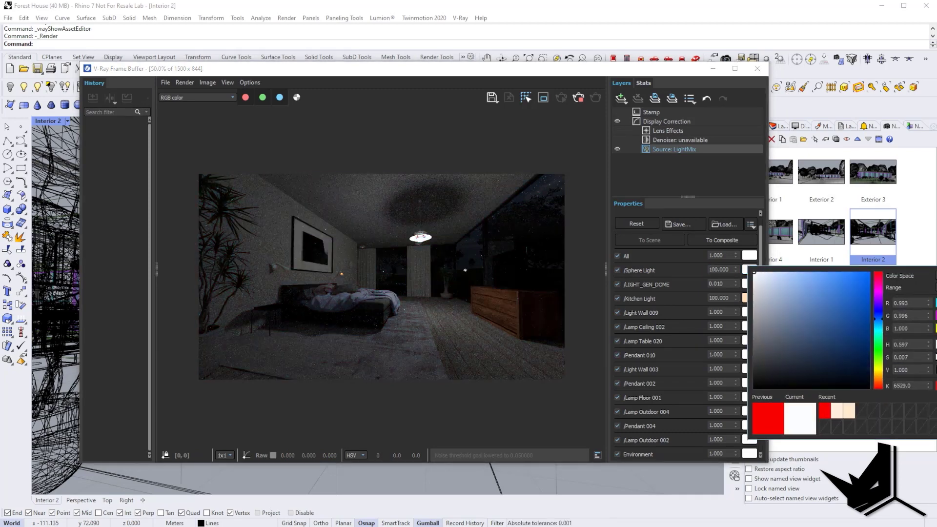
left_click(423, 280)
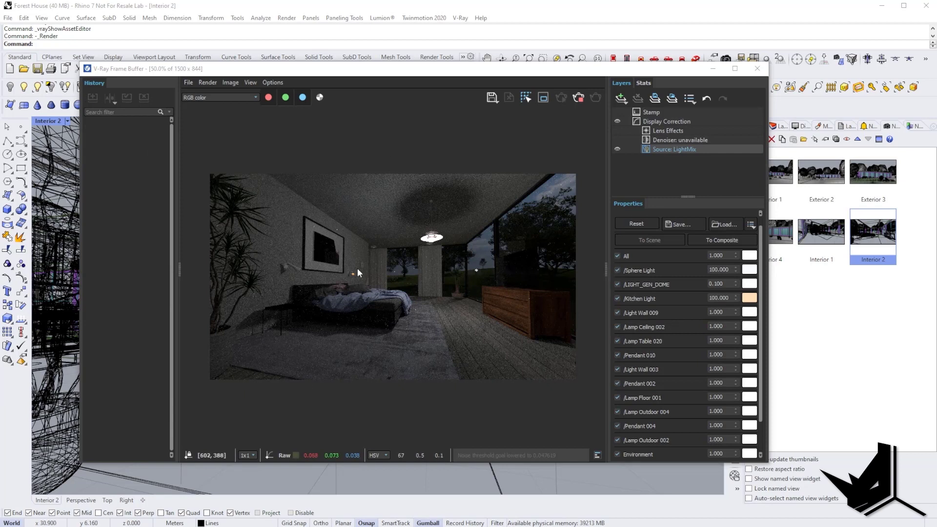
Step: Check the frame buffer's channel list and menus, keeping the RGB color channel
left_click(212, 98)
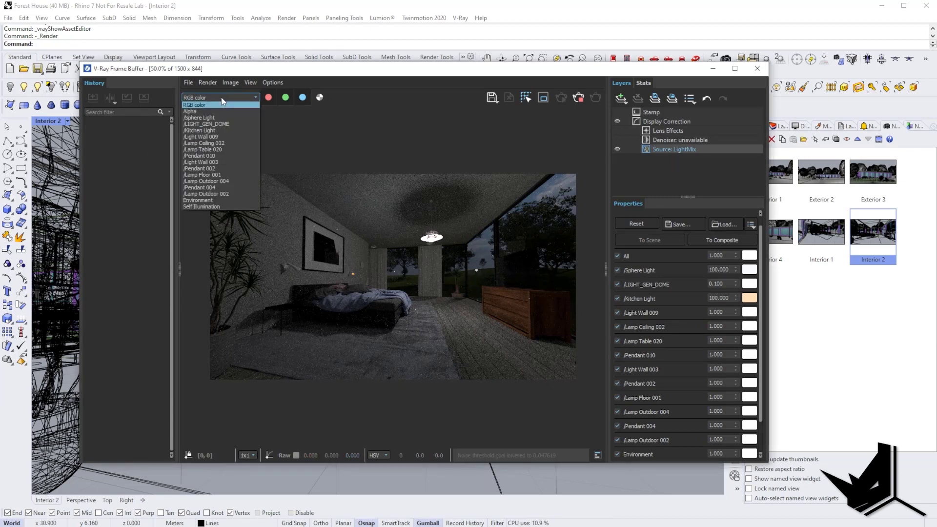
left_click(239, 97)
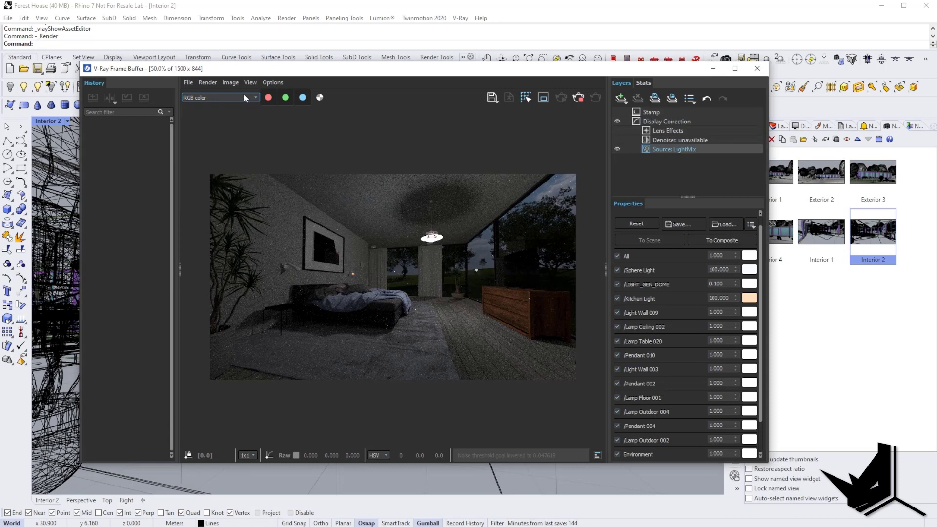
left_click(188, 83)
mouse_move(229, 85)
left_click(388, 112)
Step: Enlarge the layer tree and scroll through the LightMix light list
left_click_drag(668, 197, 663, 267)
left_click(731, 340)
scroll(763, 310, "down", 3)
scroll(766, 312, "up", 5)
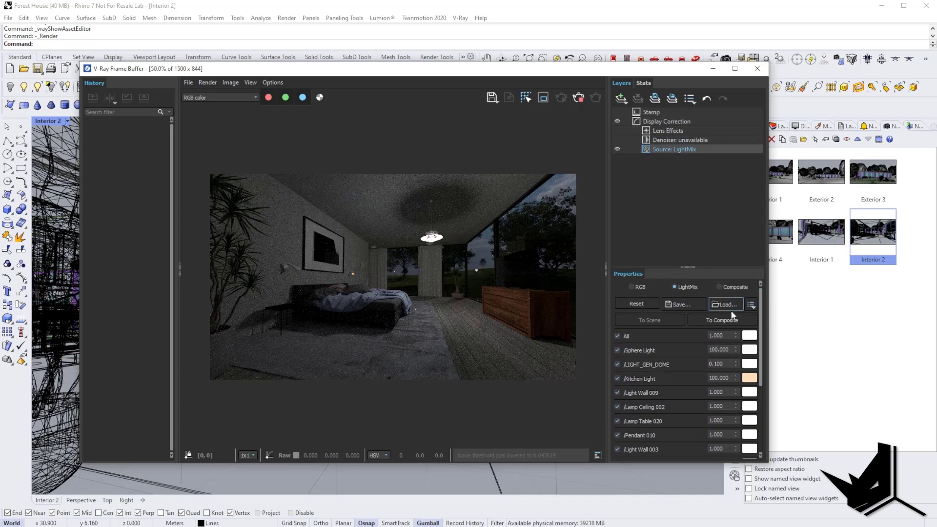
Step: Convert the LightMix to a composite layer stack and bring up the Source: Composite layer's options
left_click(714, 319)
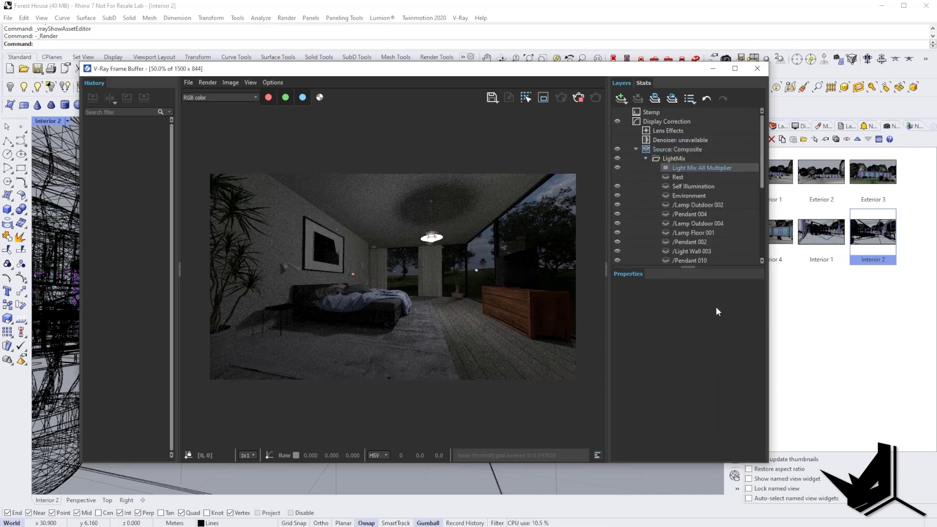
left_click_drag(650, 268, 650, 333)
left_click(649, 150)
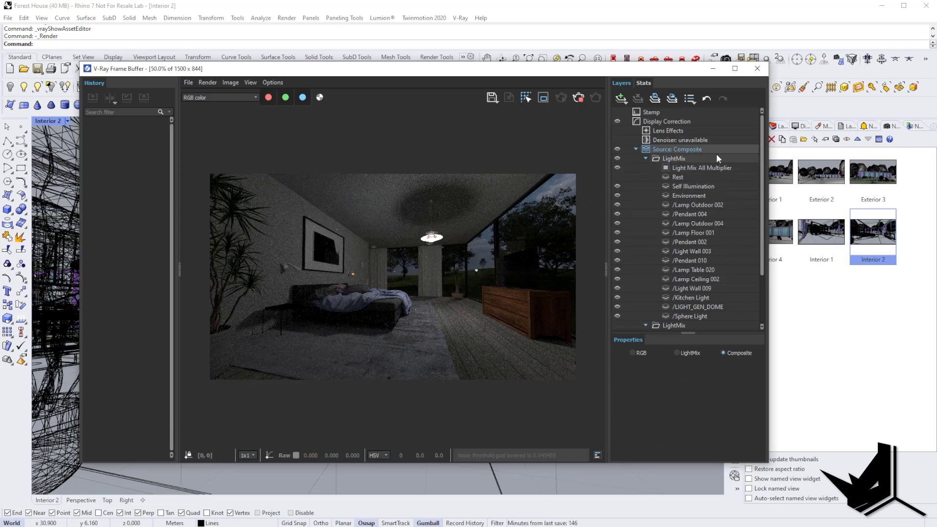
left_click(670, 159)
left_click(679, 150)
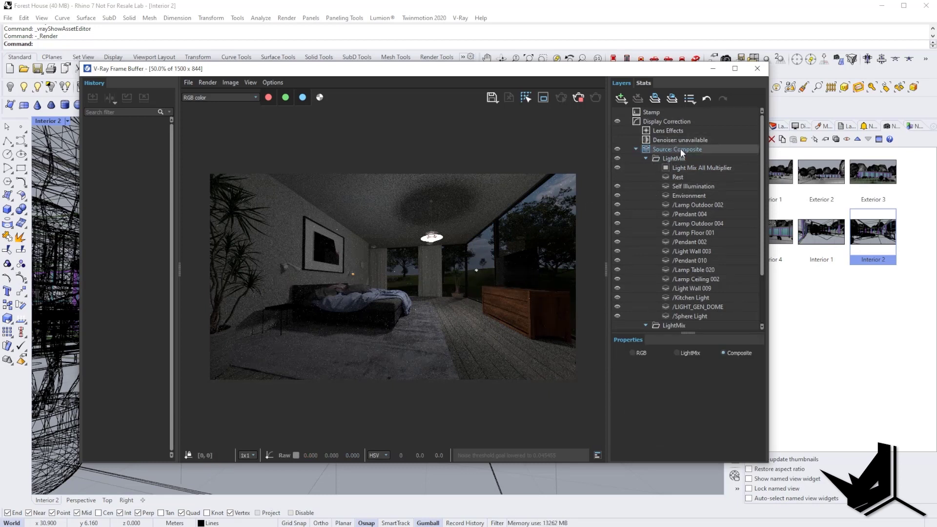
right_click(673, 150)
left_click(662, 147)
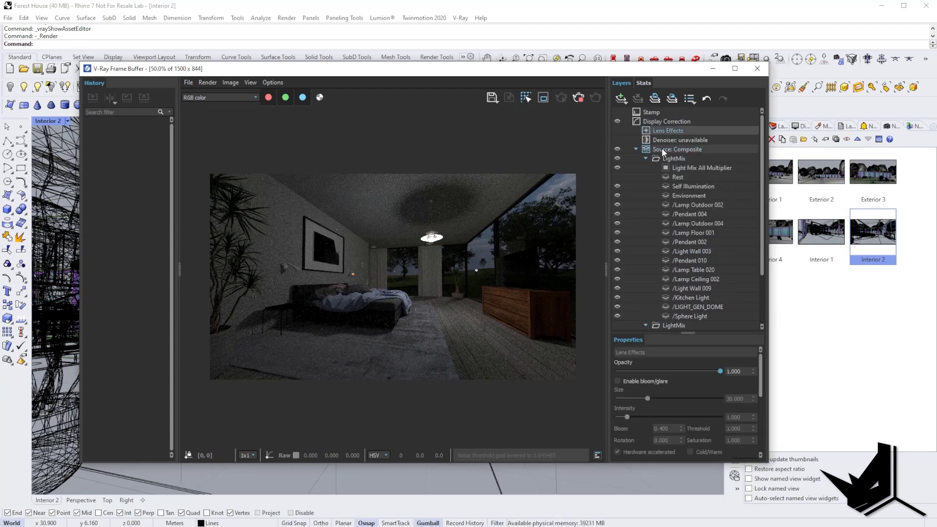
right_click(662, 148)
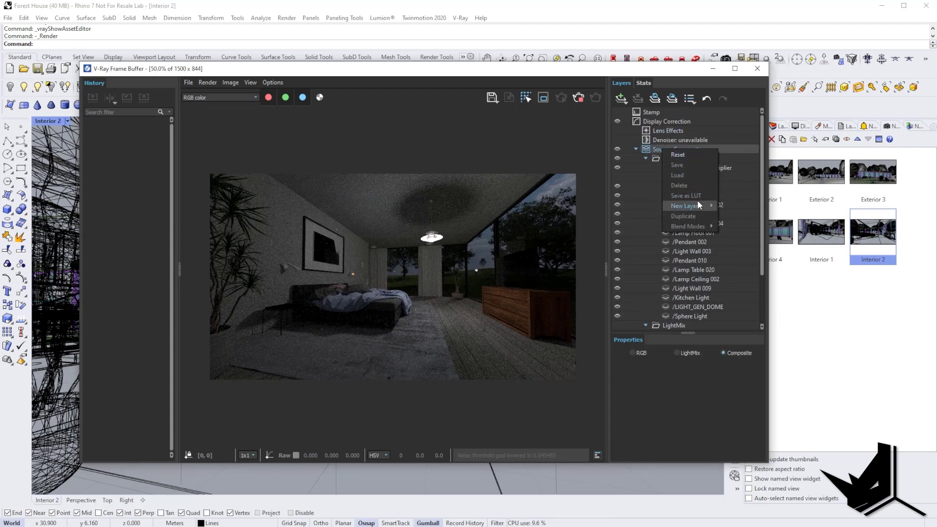
Step: Add a Curves layer and bend its master curve into an S-shape
mouse_move(695, 207)
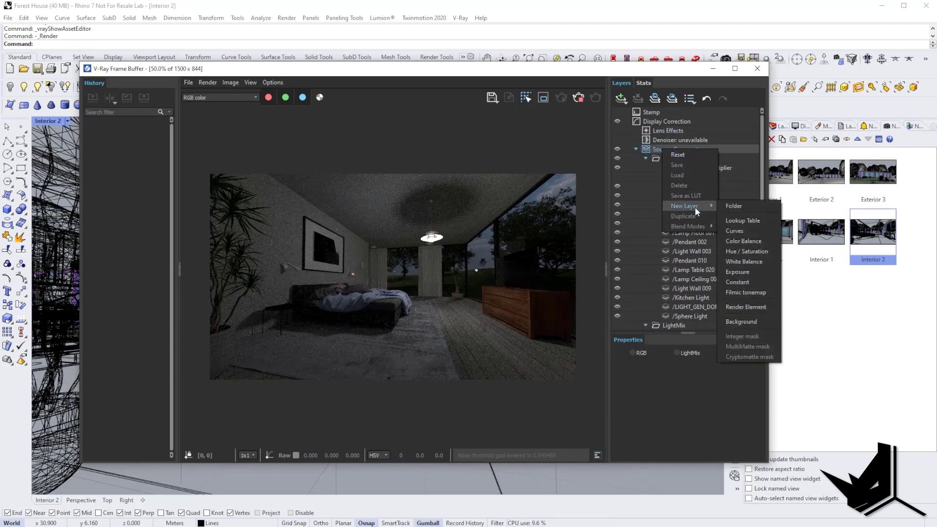
left_click(745, 233)
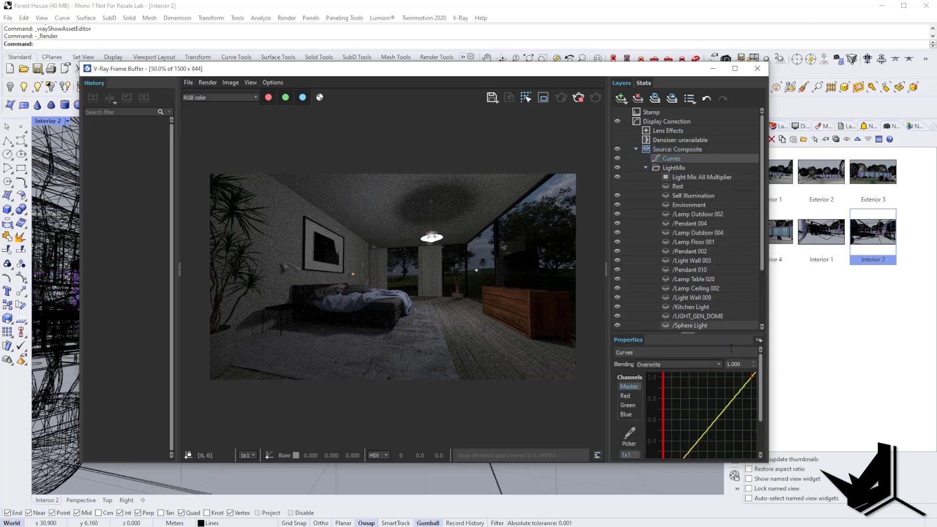
left_click_drag(692, 332, 688, 228)
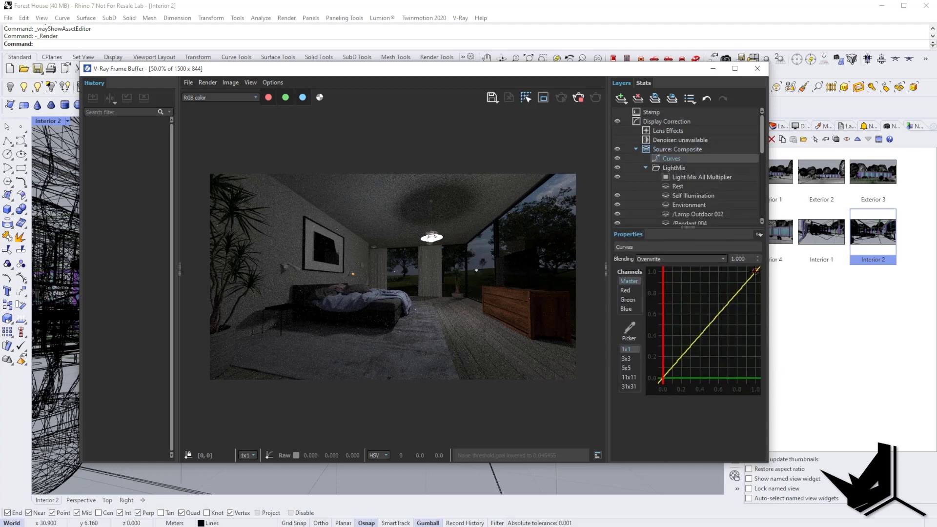
left_click_drag(728, 305, 713, 298)
left_click(662, 380)
left_click_drag(670, 376, 706, 350)
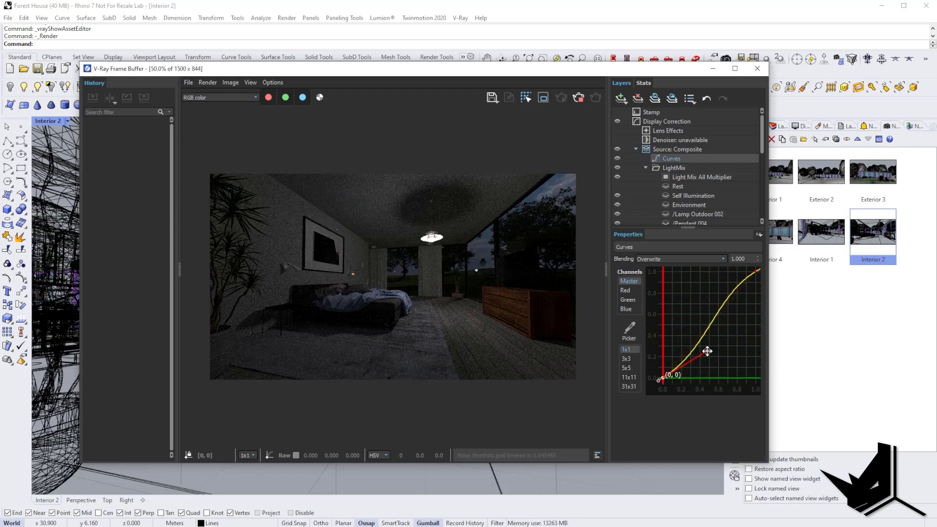
left_click(755, 271)
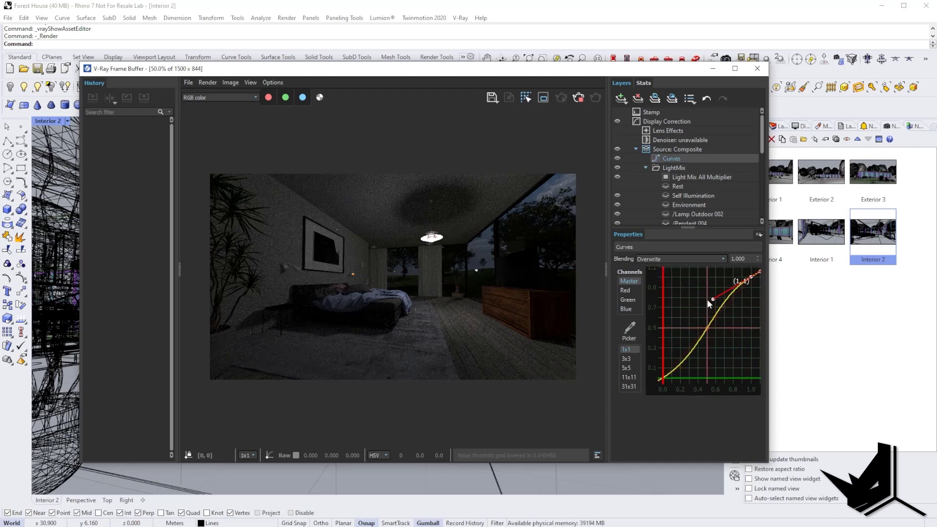
left_click_drag(711, 297, 701, 281)
Step: Toggle the Curves layer's visibility to compare the render, then bring up its layer options
left_click(676, 168)
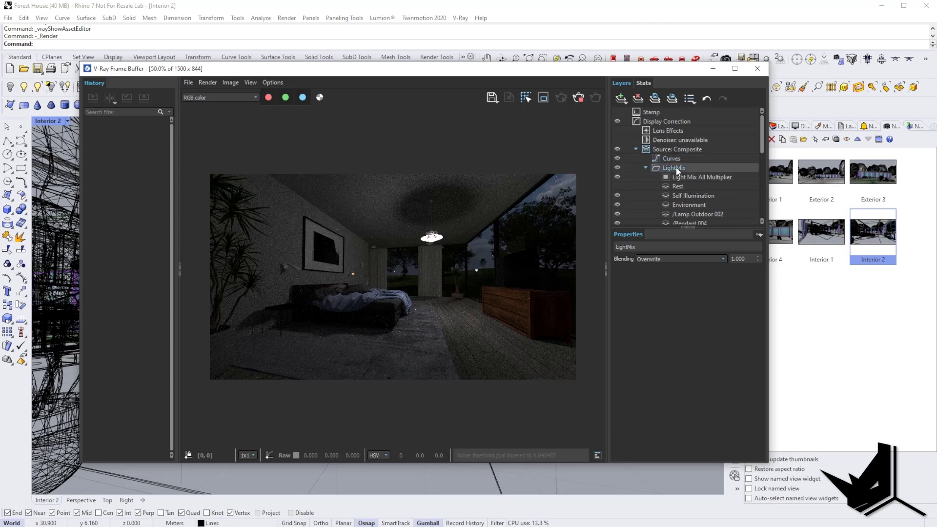
left_click(673, 158)
left_click(617, 159)
left_click(618, 159)
left_click(618, 160)
right_click(664, 158)
mouse_move(699, 219)
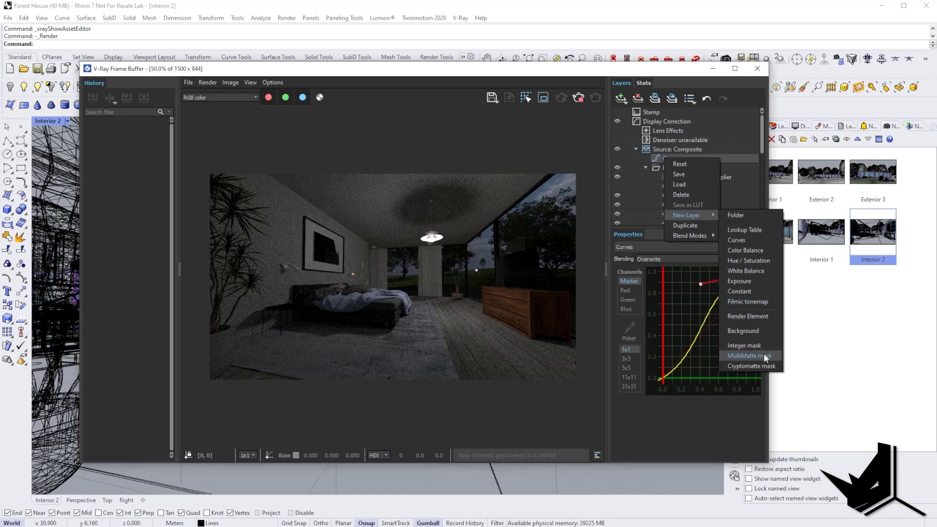
Step: Add an Exposure layer raised to 0.656 to brighten the render
left_click(771, 282)
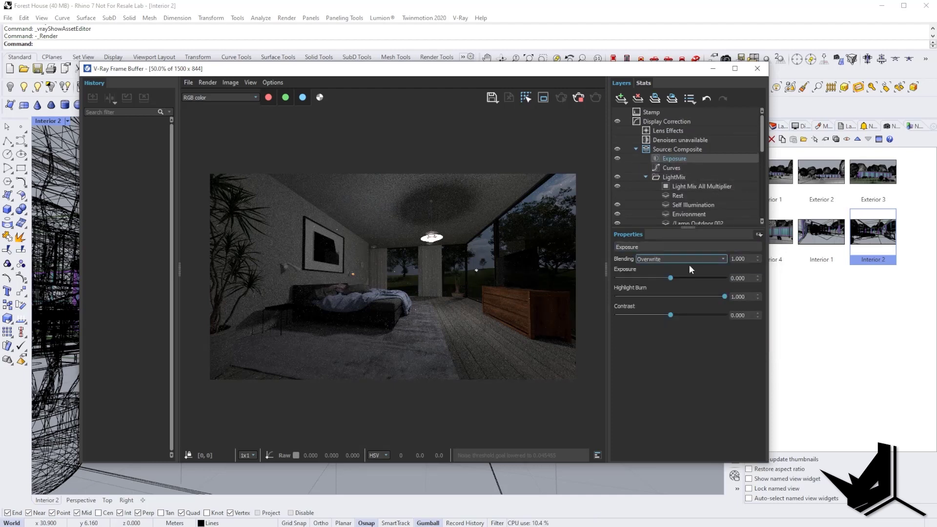
mouse_move(671, 278)
left_mouse_down()
mouse_move(722, 297)
mouse_move(700, 296)
mouse_move(671, 315)
left_mouse_up()
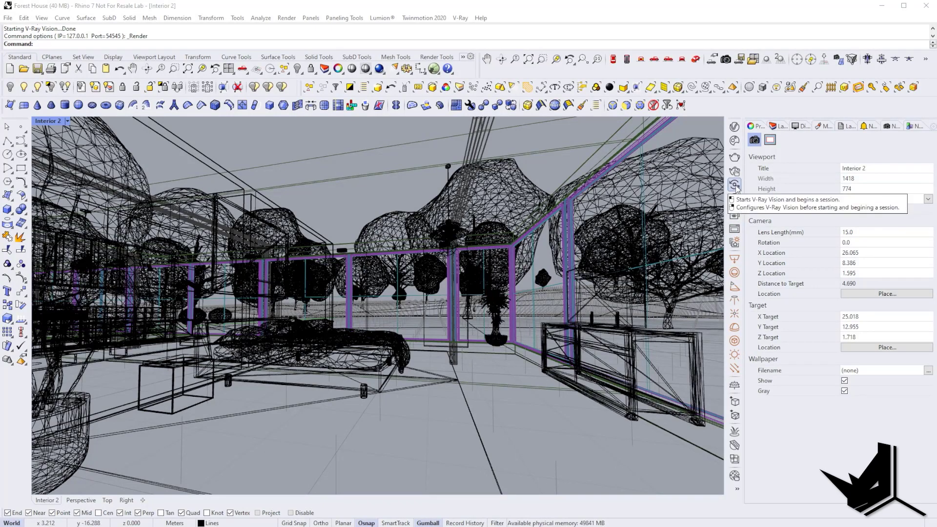
Step: Launch a V-Ray Vision real-time session showing the Forest House exterior with trees and deck
left_click(734, 185)
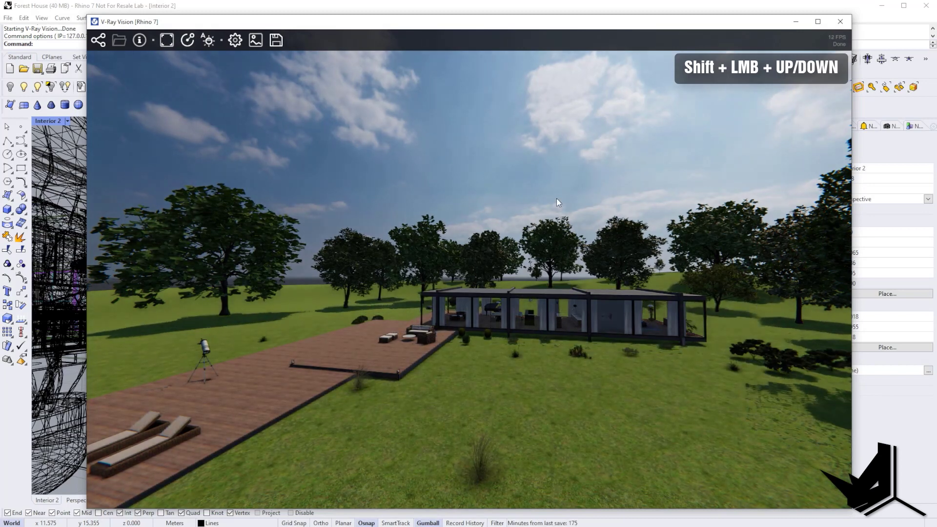
Step: Darken and re-angle the sun lighting in the live V-Ray Vision preview
left_click_drag(539, 306, 551, 277, "shift")
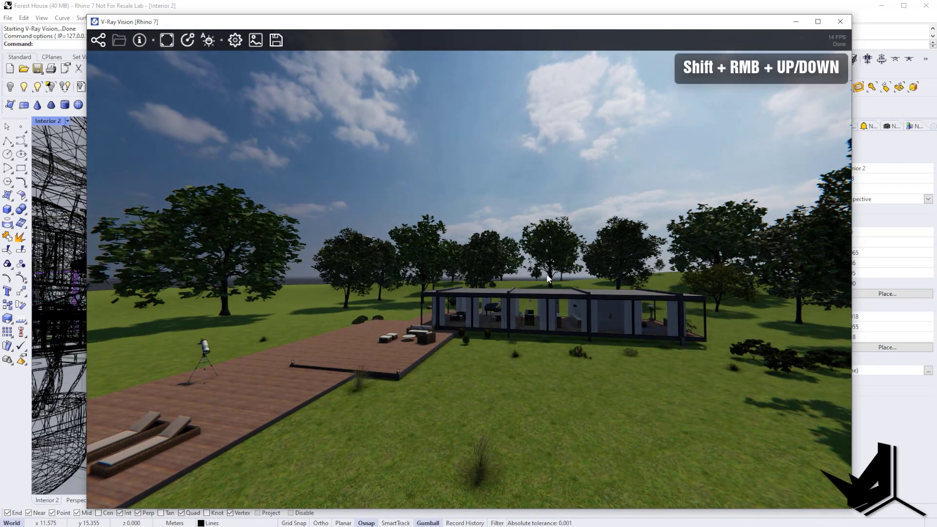
right_click_drag(551, 276, 551, 361, "shift")
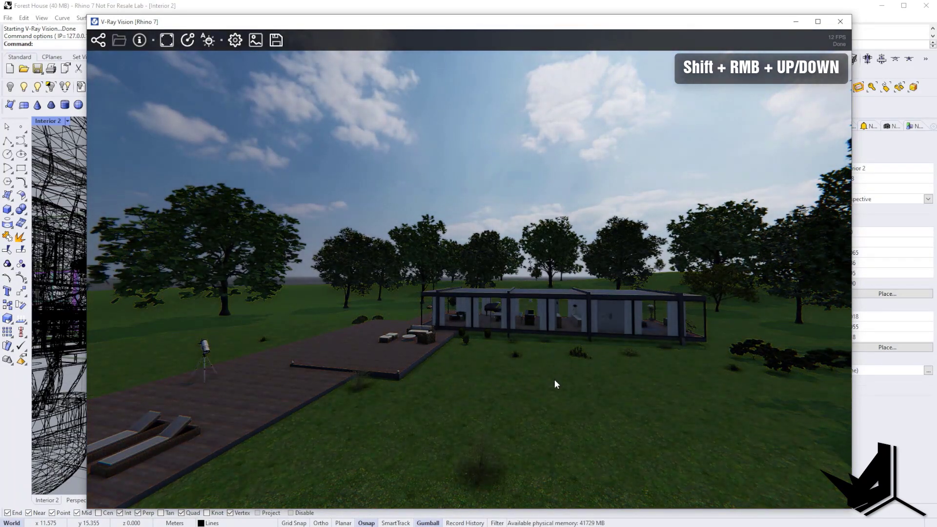
right_click_drag(557, 411, 559, 421, "shift")
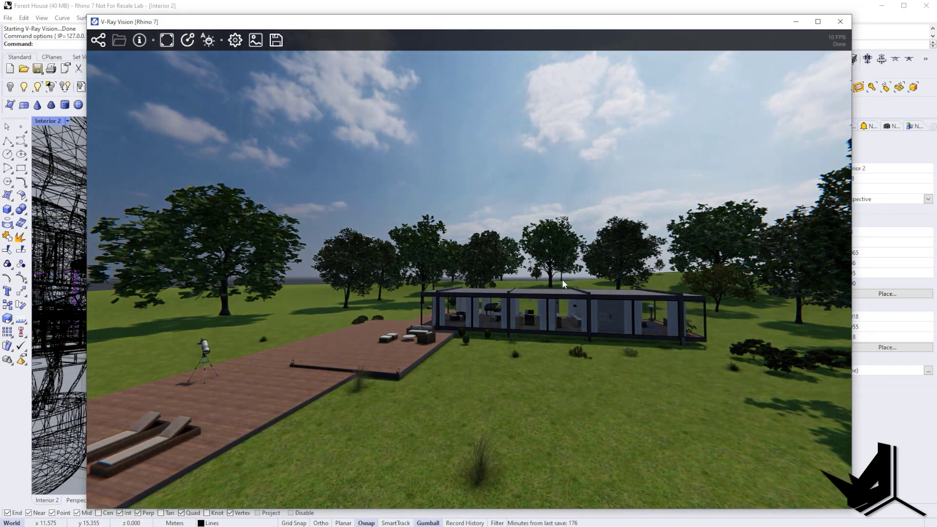
Step: Swing the preview camera around and fly in close to the glass house
left_click_drag(521, 316, 460, 331)
right_click_drag(565, 323, 360, 243)
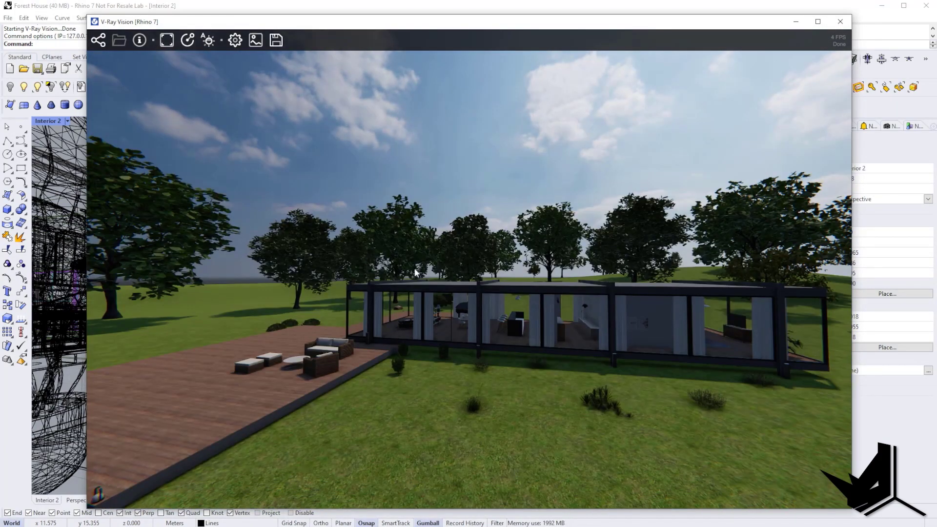
right_click_drag(621, 341, 534, 329)
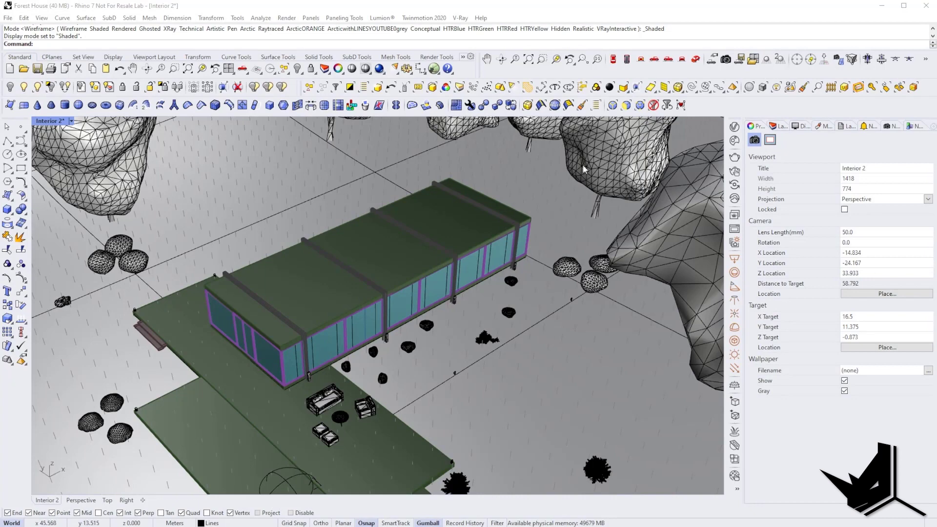
Step: Open the Chaos Cosmos Browser, move it aside and enlarge it to show all categories
mouse_move(433, 250)
right_mouse_down("shift")
mouse_move(404, 272)
mouse_move(419, 257)
right_mouse_up("shift")
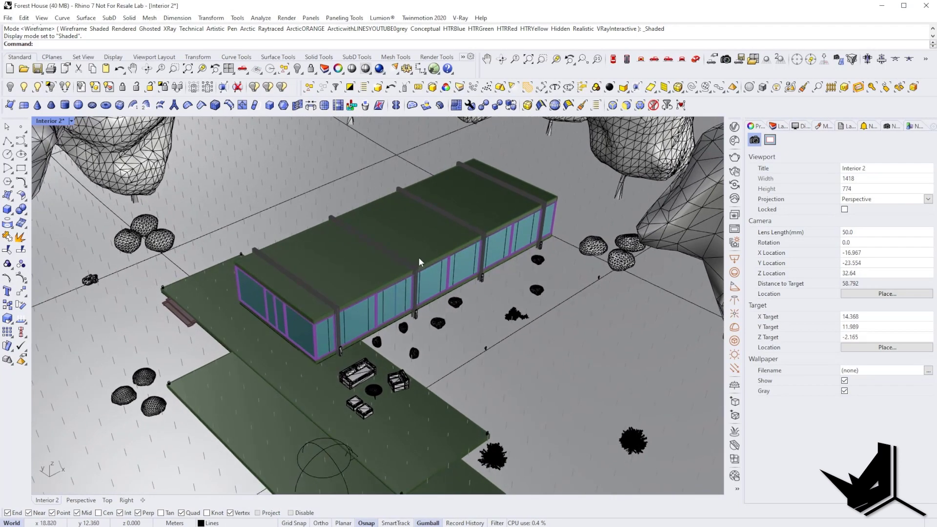
left_click(734, 141)
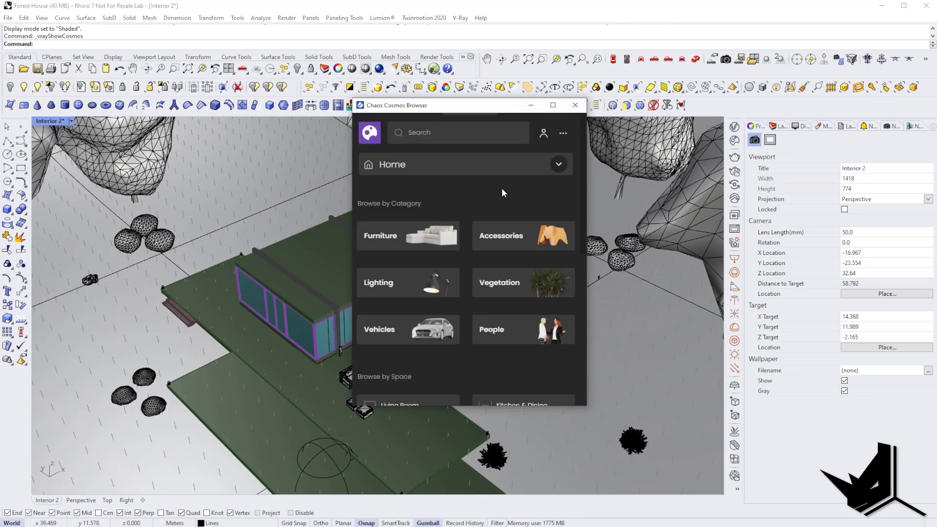
left_click_drag(468, 105, 210, 131)
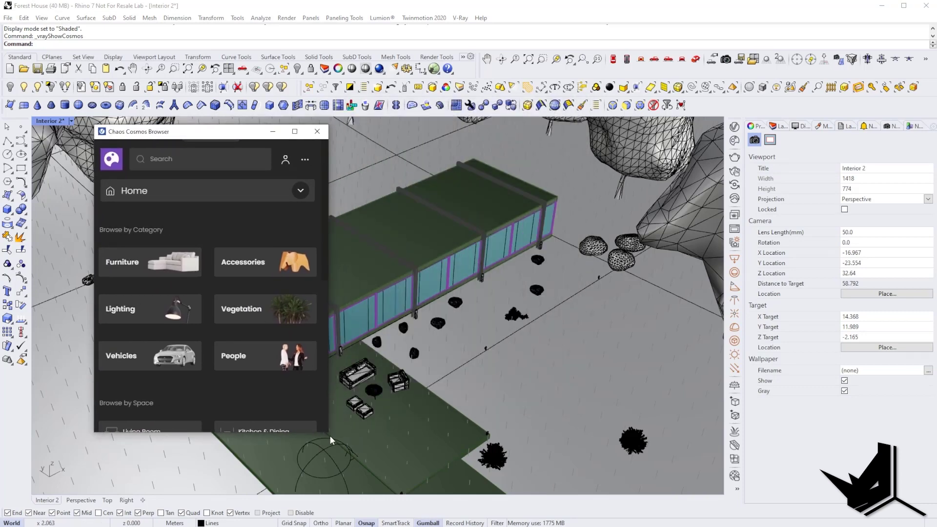
left_click_drag(332, 435, 592, 470)
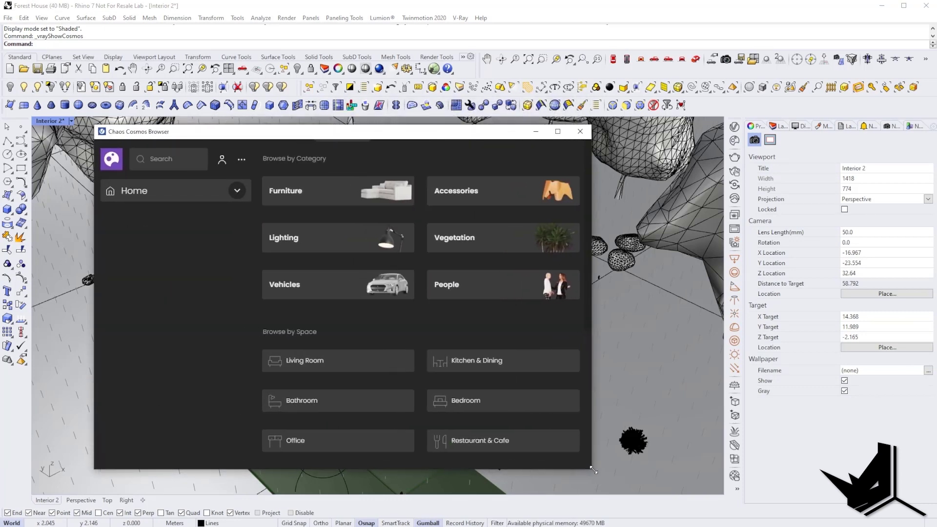
scroll(545, 322, "down", 4)
scroll(535, 312, "up", 3)
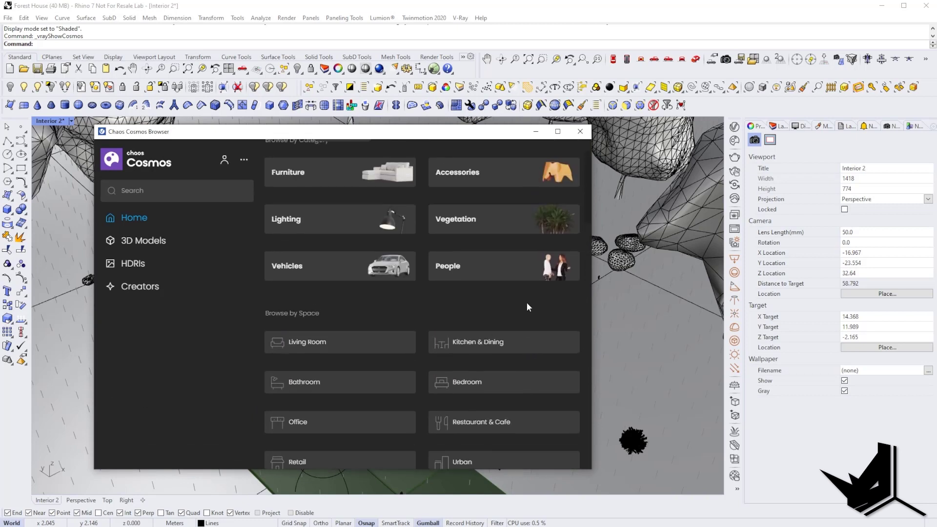
scroll(366, 272, "up", 1)
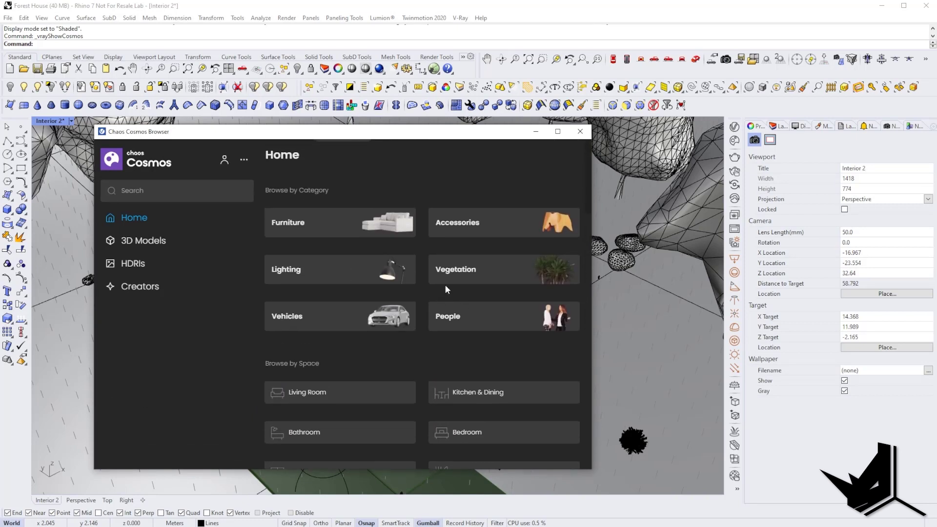
Step: Open the Cosmos Furniture category and scroll to Bean Bag 001
left_click(332, 227)
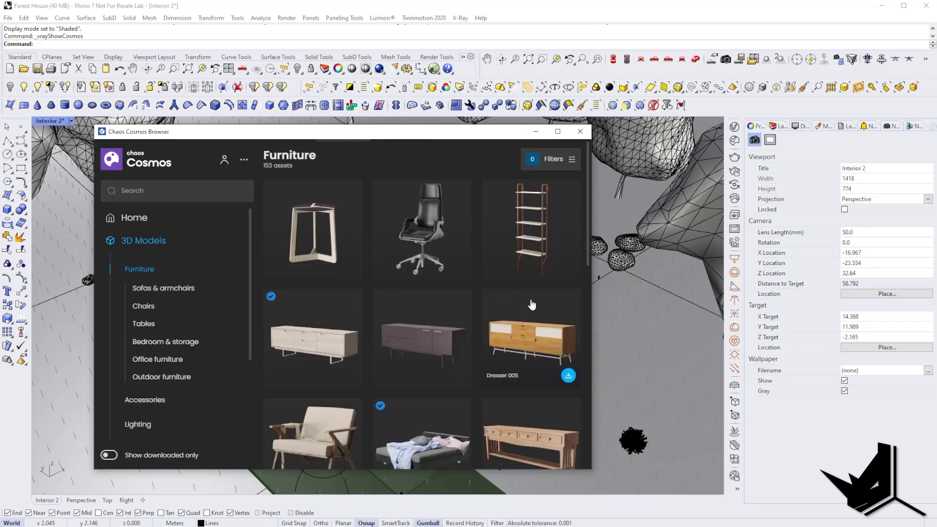
scroll(532, 305, "down", 5)
scroll(531, 305, "down", 3)
scroll(502, 314, "down", 2)
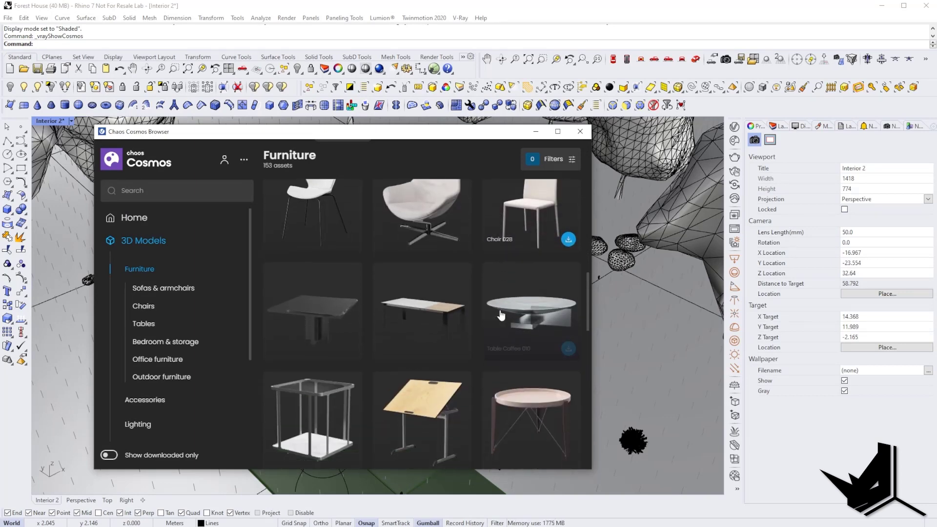
scroll(502, 314, "down", 5)
scroll(500, 315, "down", 5)
scroll(516, 313, "down", 2)
scroll(436, 259, "up", 3)
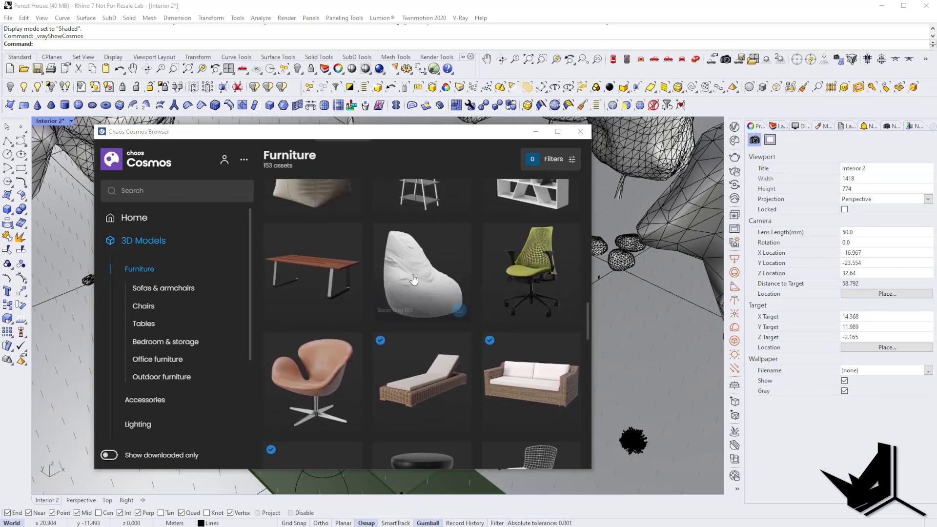
scroll(438, 302, "up", 2)
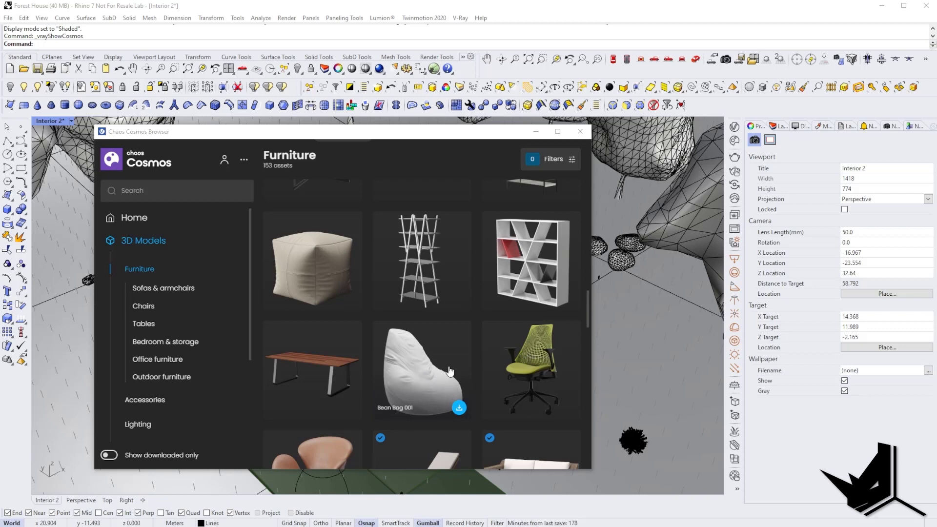
scroll(448, 342, "down", 2)
scroll(447, 309, "up", 1)
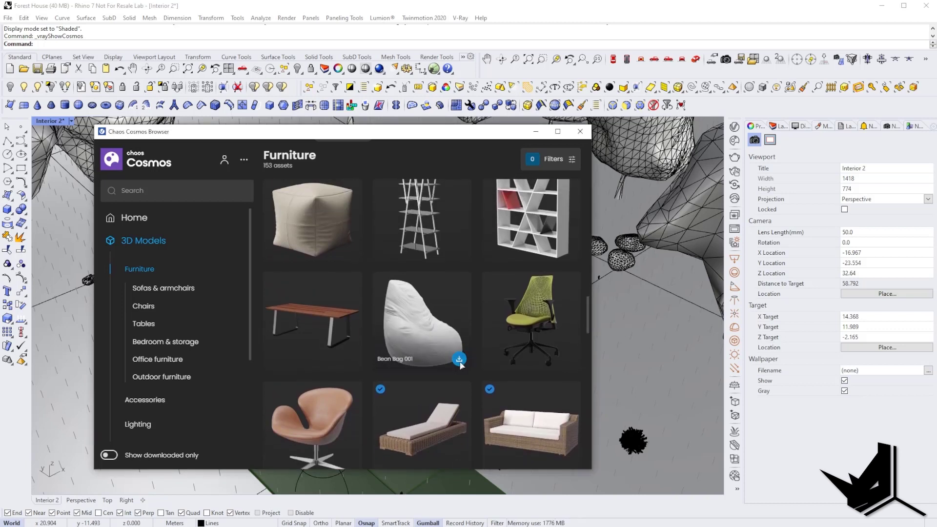
Step: Download Bean Bag 001 and import it into the scene
left_click(459, 360)
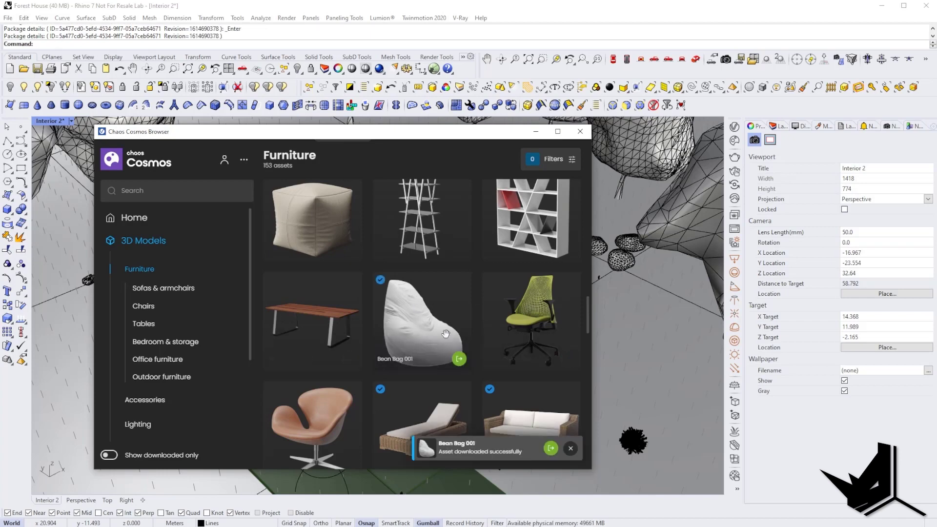
left_click(459, 359)
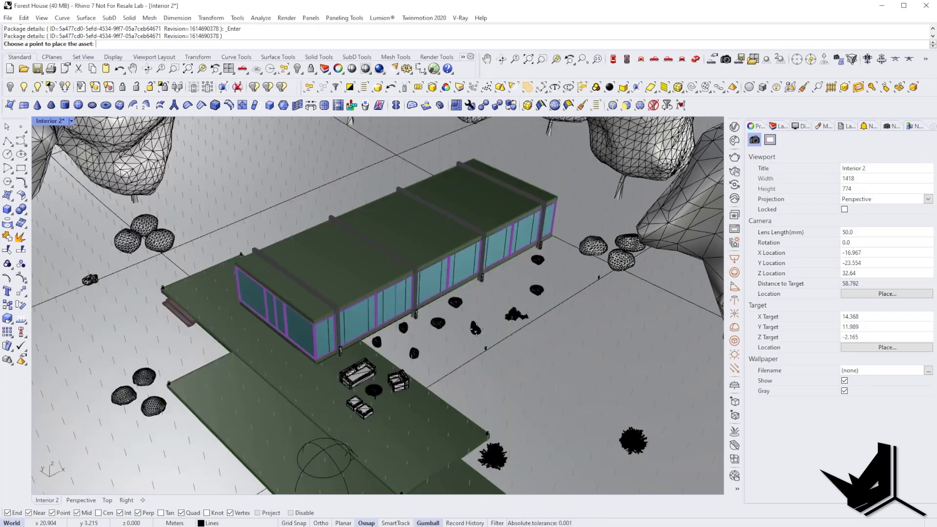
scroll(400, 288, "up", 5)
Step: Place the bean bag on the deck and put the Cosmos browser away
scroll(404, 285, "up", 4)
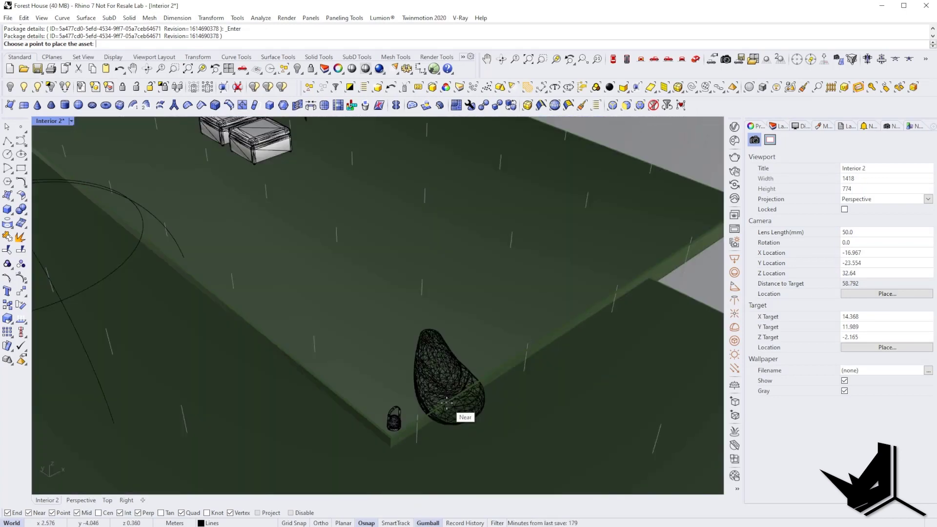
left_click(394, 436)
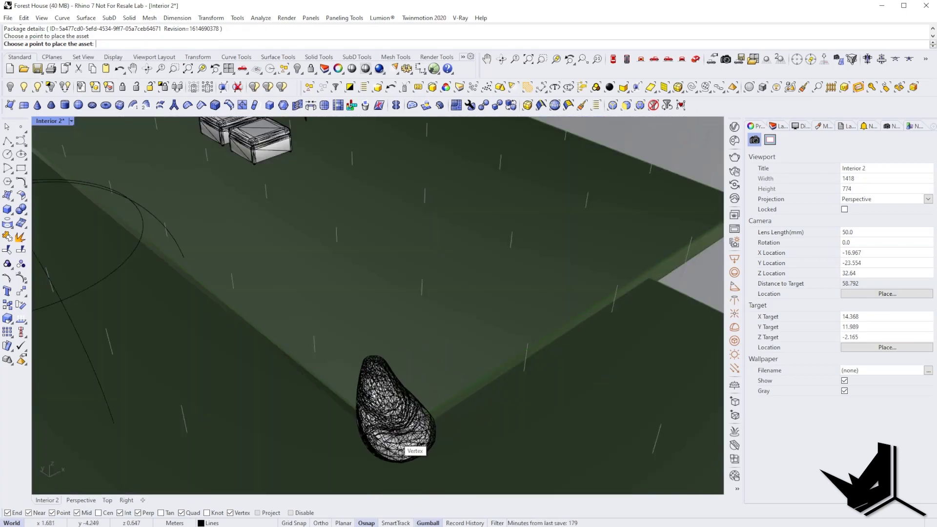
key("Escape")
left_click(385, 390)
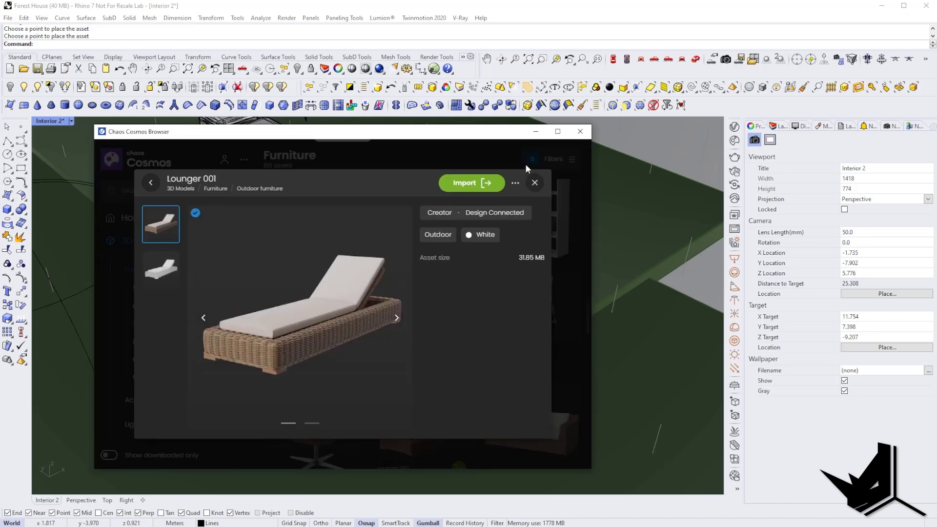
left_click(536, 131)
Step: Move the bean bag up and right across the deck with the gumball
left_click(386, 386)
scroll(385, 385, "down", 3)
left_click_drag(385, 385, 442, 273)
right_click_drag(442, 273, 310, 318)
key("Escape")
Step: Orbit out to check the bean bag beside the couches
scroll(397, 328, "up", 3)
scroll(397, 328, "down", 5)
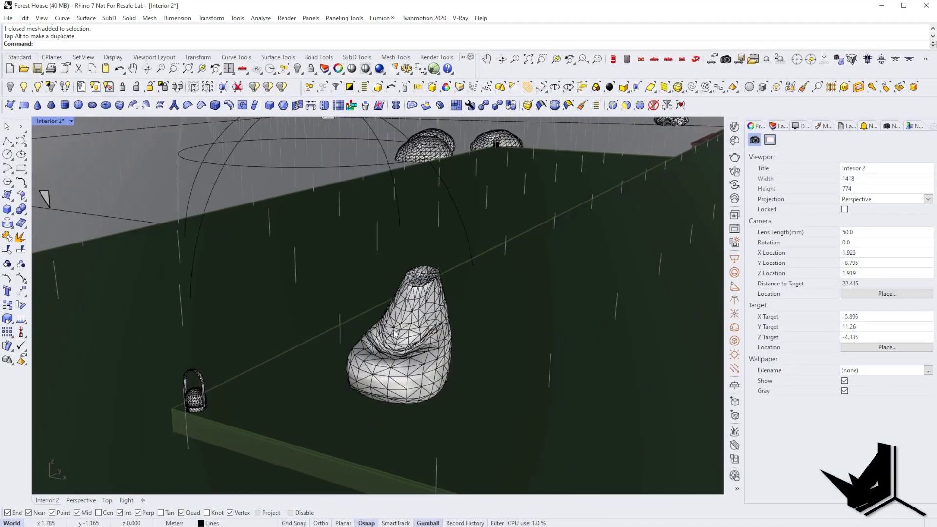
left_click(332, 302)
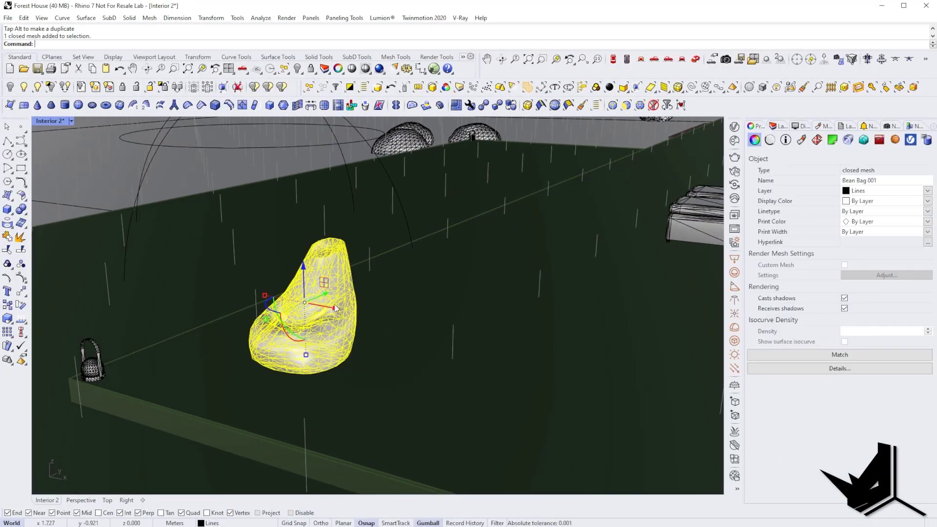
right_click_drag(312, 314, 390, 352)
key("Escape")
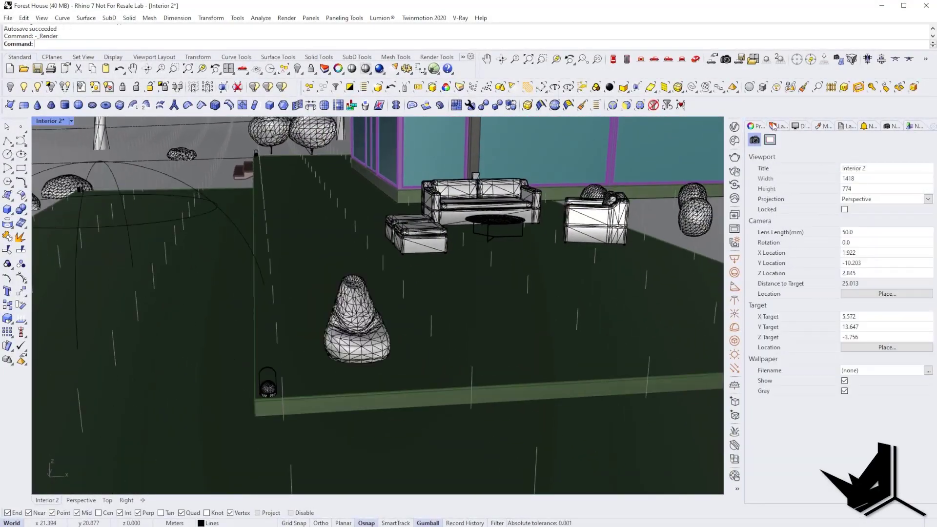
Step: In the Asset Editor, switch Bean Bag 001's representation to Bounding Box, then back to Low
left_click(734, 126)
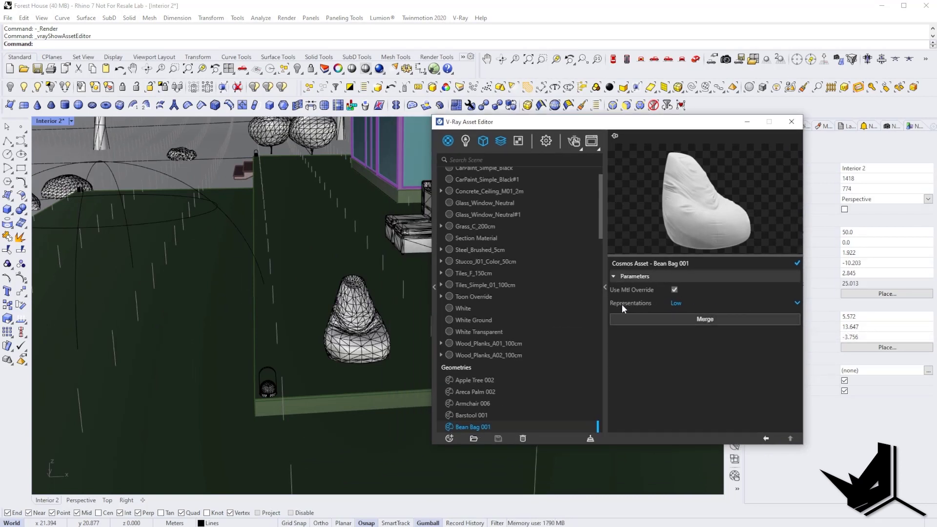
left_click(798, 303)
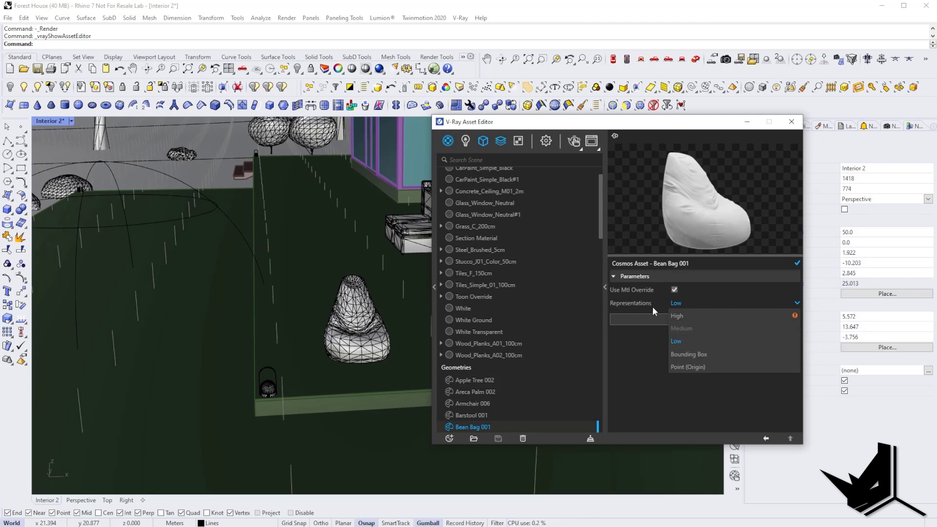
left_click(696, 356)
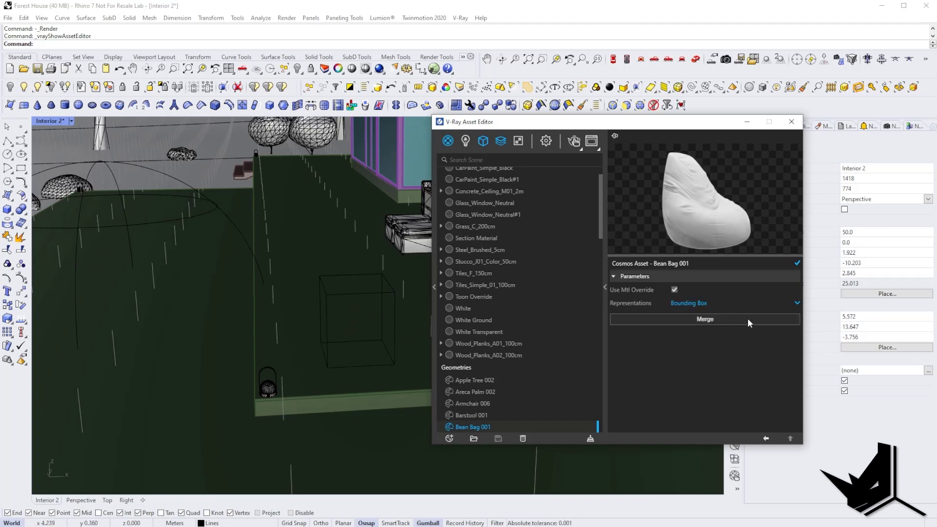
left_click(797, 303)
left_click(681, 341)
right_click_drag(335, 313, 233, 332, "shift")
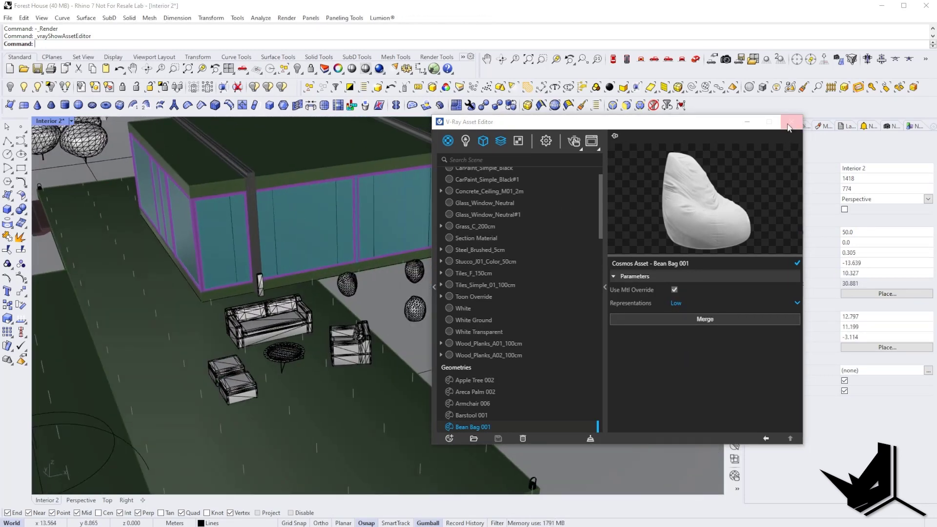
Step: Close the Asset Editor and turn off the Glass layer to see inside the house
left_click(790, 123)
right_click_drag(339, 208, 410, 261, "shift")
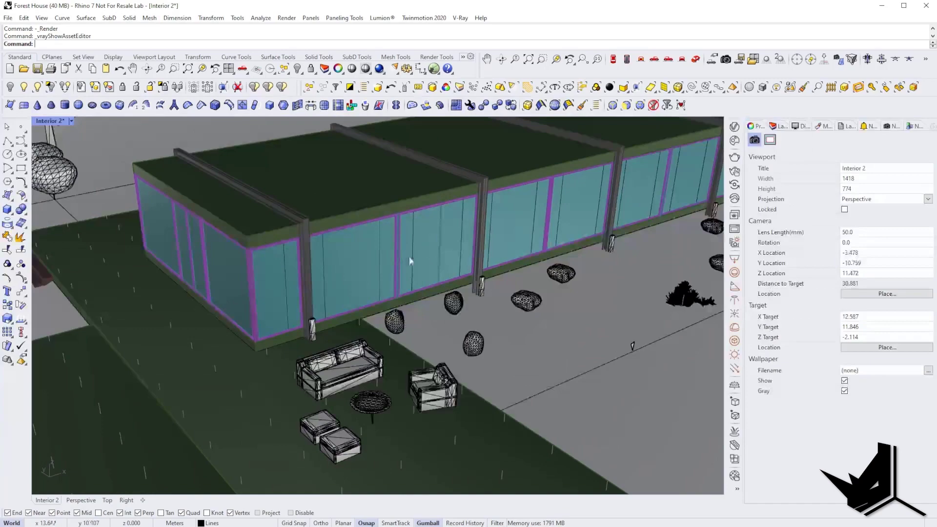
left_click(776, 126)
left_click(828, 192)
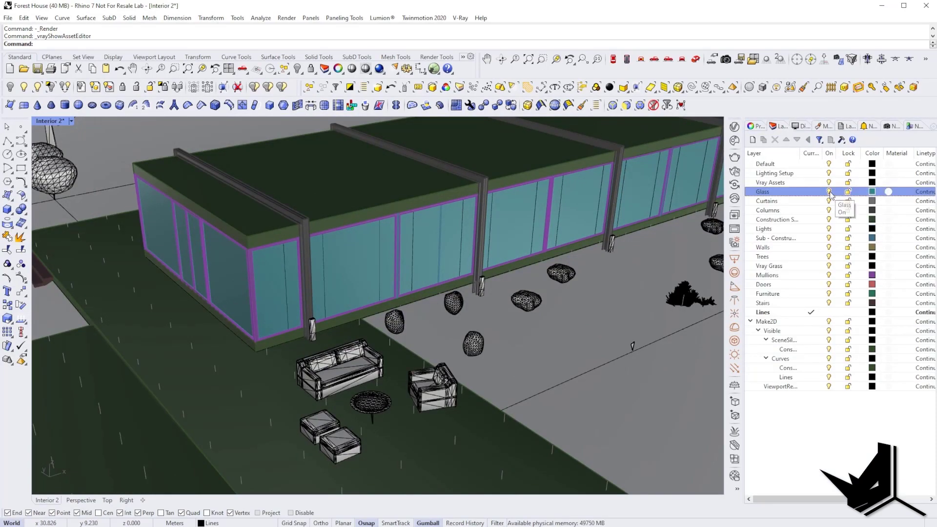
scroll(334, 264, "up", 5)
scroll(334, 264, "up", 10)
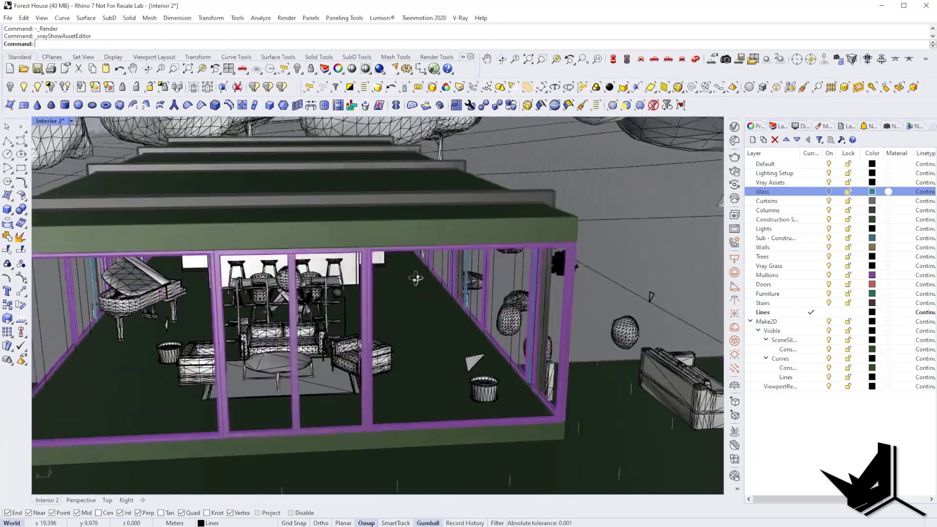
scroll(416, 278, "up", 3)
Step: Select the tall rectangular curve by the glass and orbit to look down on the building
left_click(477, 259)
scroll(476, 259, "up", 5)
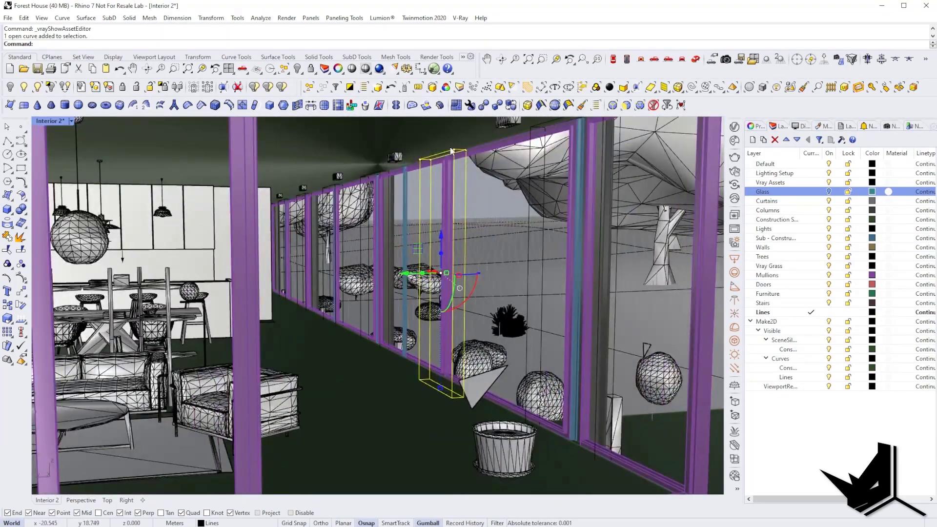
scroll(453, 147, "down", 5)
right_click_drag(453, 148, 401, 272)
scroll(417, 271, "up", 5)
Step: Select the lounge wastebasket, orbit around the glass house, and open Chaos Cosmos
left_click(408, 386)
right_click_drag(408, 385, 396, 319)
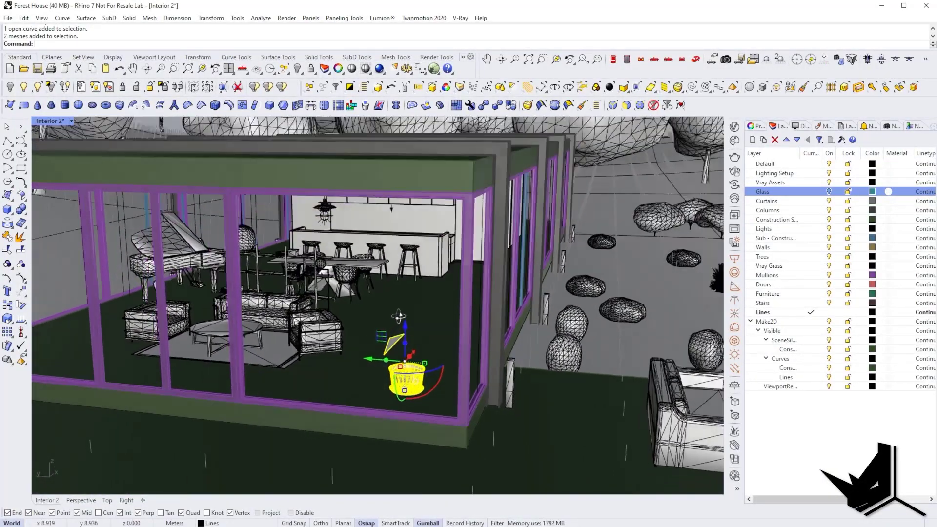
scroll(396, 324, "up", 3)
scroll(403, 325, "down", 3)
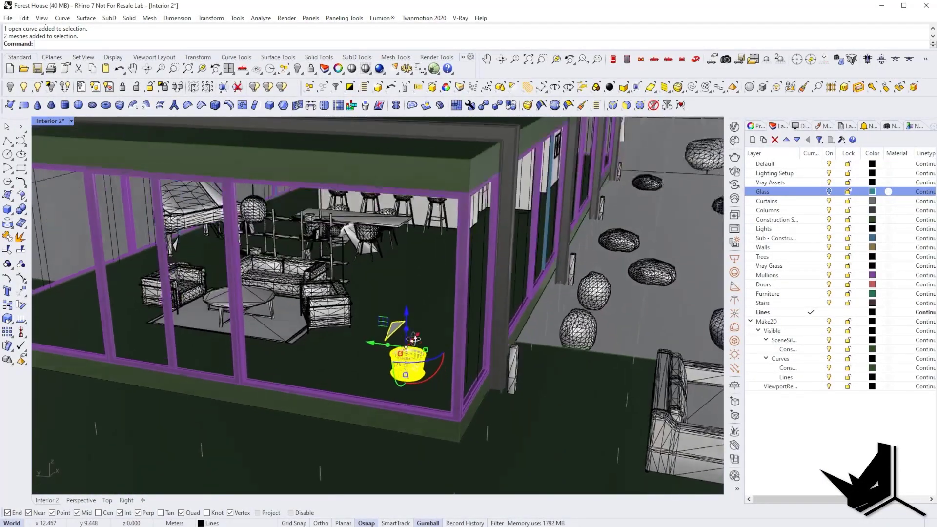
scroll(399, 330, "up", 5)
scroll(422, 325, "down", 10)
right_click_drag(421, 325, 344, 301)
scroll(341, 285, "up", 3)
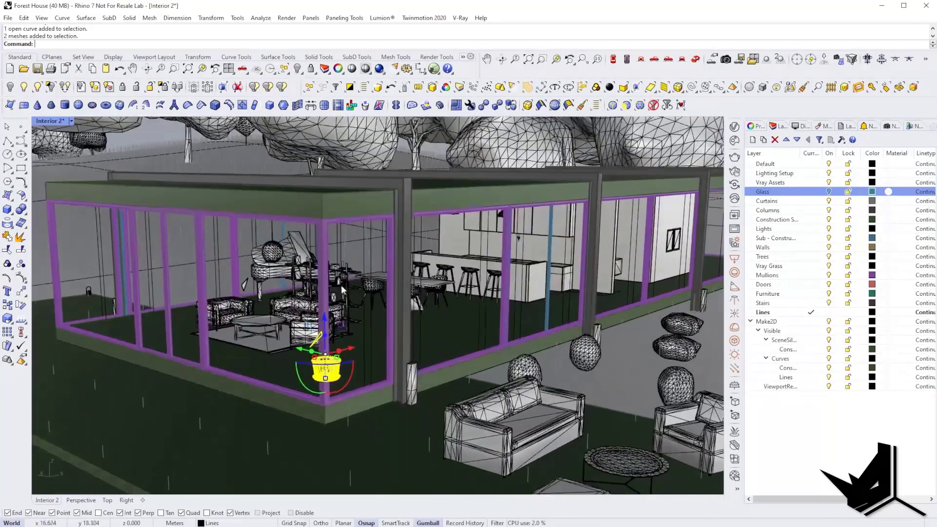
left_click(734, 140)
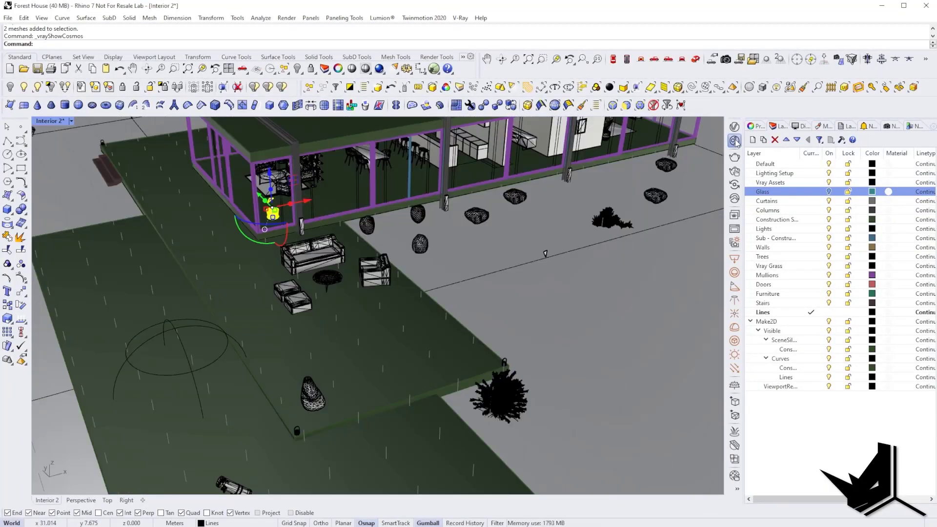
left_click(146, 242)
left_click(146, 273)
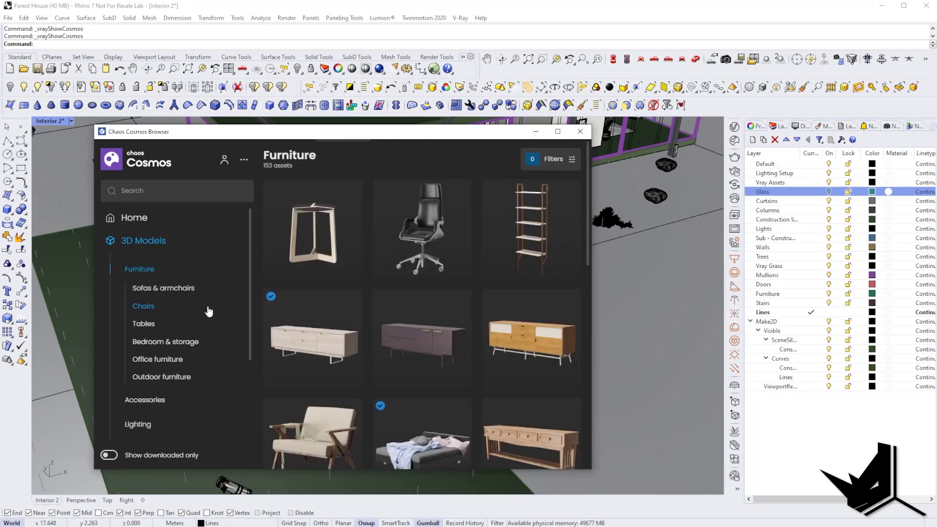
scroll(205, 307, "down", 3)
left_click(152, 305)
left_click(149, 332)
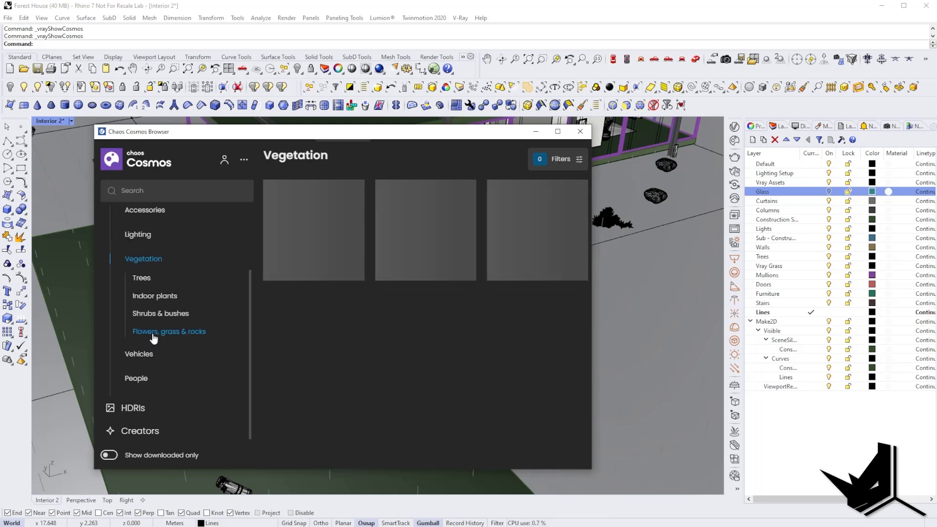
scroll(479, 349, "down", 6)
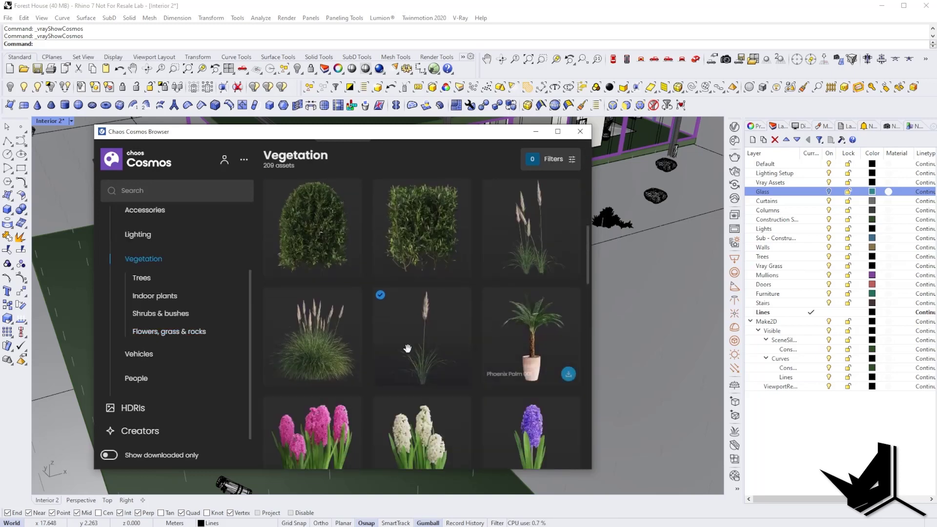
left_click(136, 378)
scroll(476, 327, "down", 3)
scroll(480, 321, "down", 10)
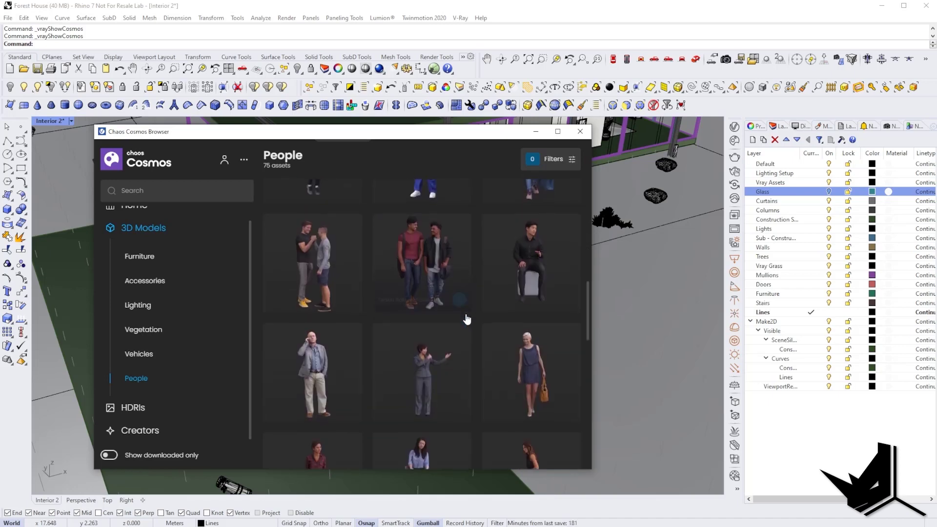
left_click(133, 408)
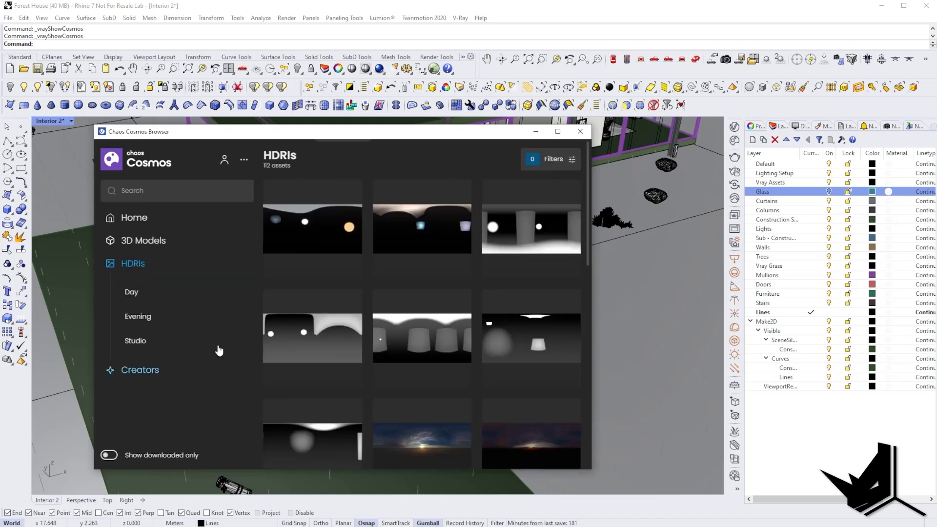
scroll(371, 326, "down", 10)
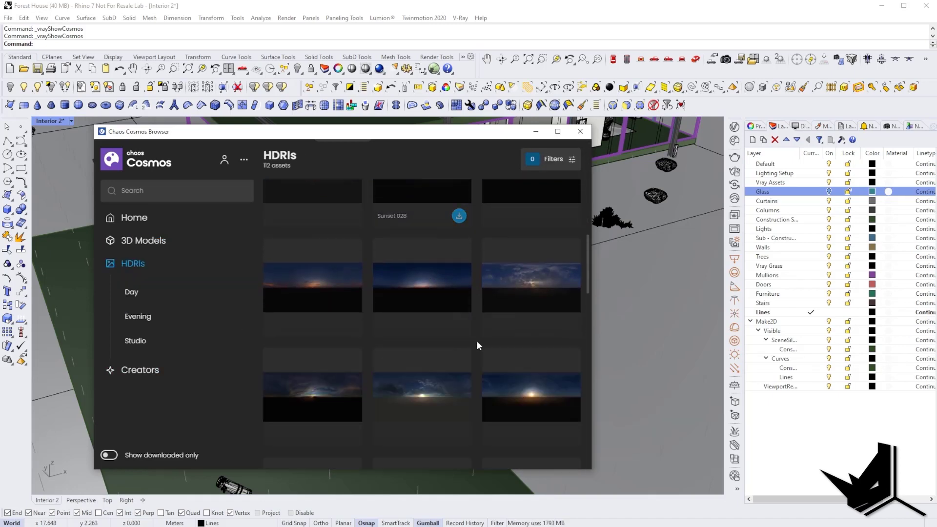
scroll(472, 341, "down", 5)
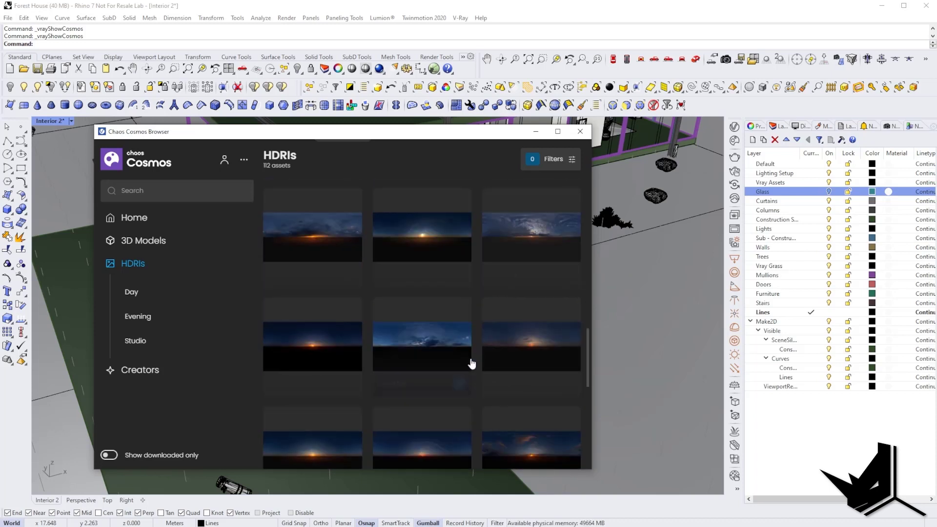
left_click(144, 223)
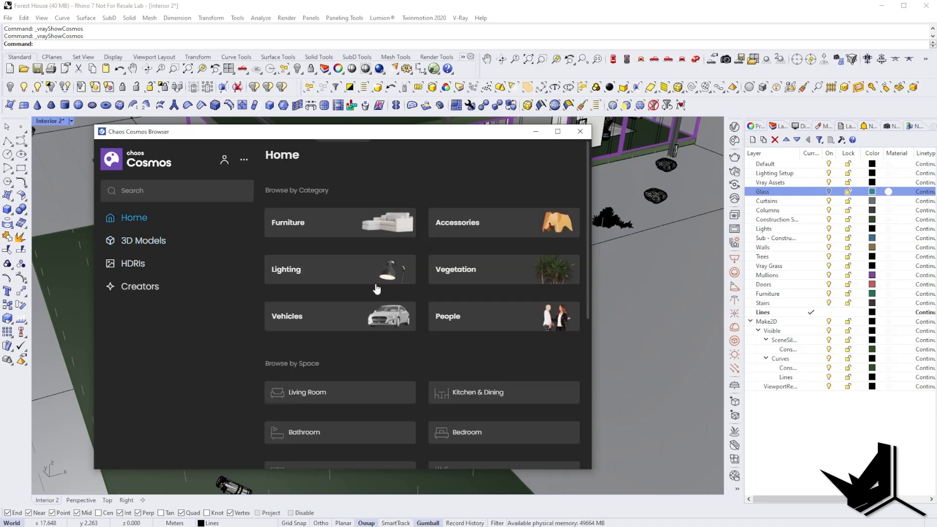
scroll(405, 218, "down", 3)
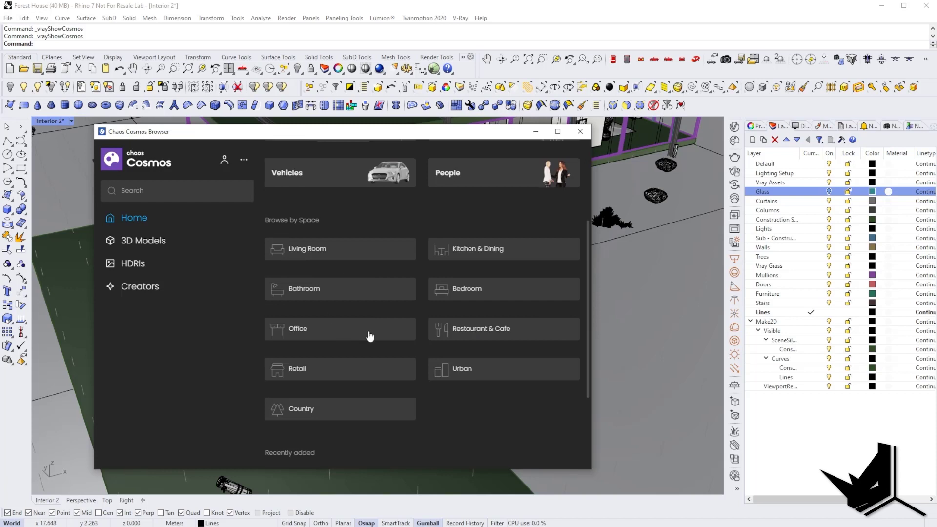
scroll(385, 350, "up", 1)
scroll(366, 347, "down", 2)
scroll(404, 296, "down", 2)
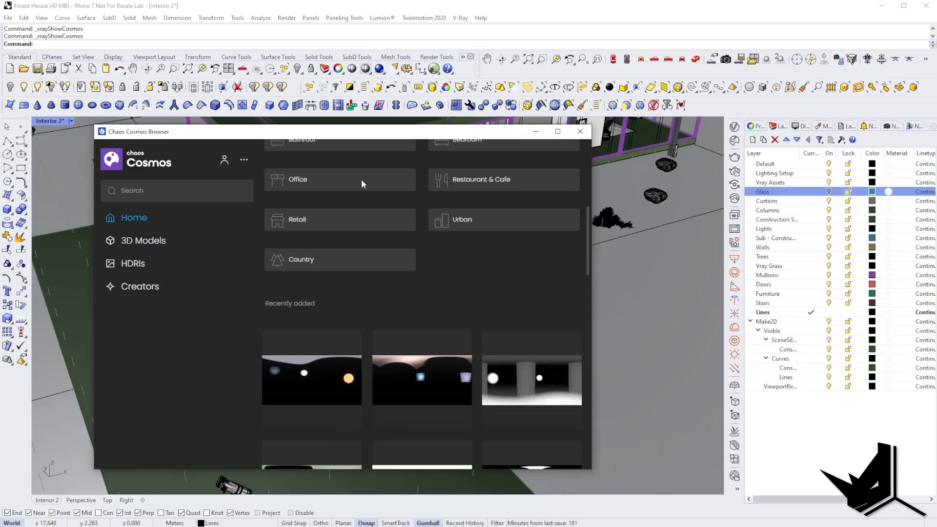
left_click(580, 131)
right_click_drag(350, 249, 372, 256)
scroll(354, 288, "up", 2)
scroll(354, 288, "down", 5)
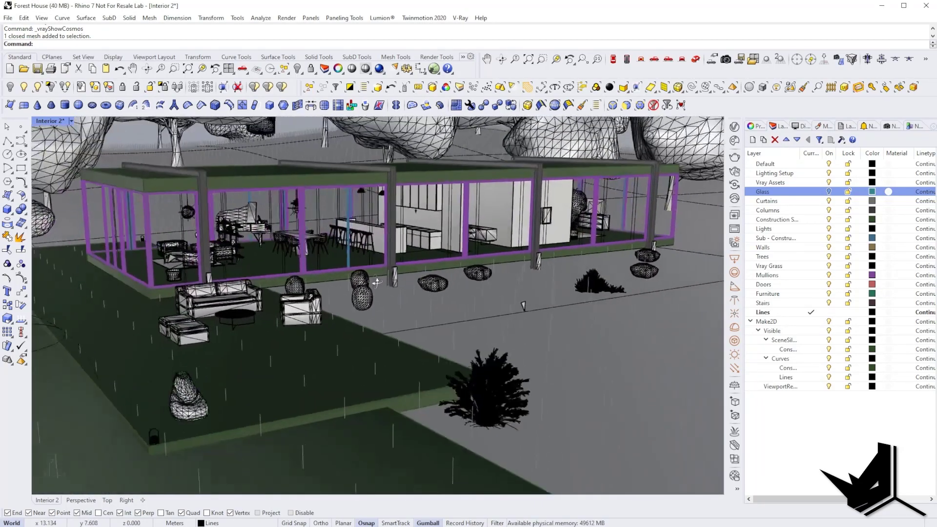
scroll(383, 332, "up", 2)
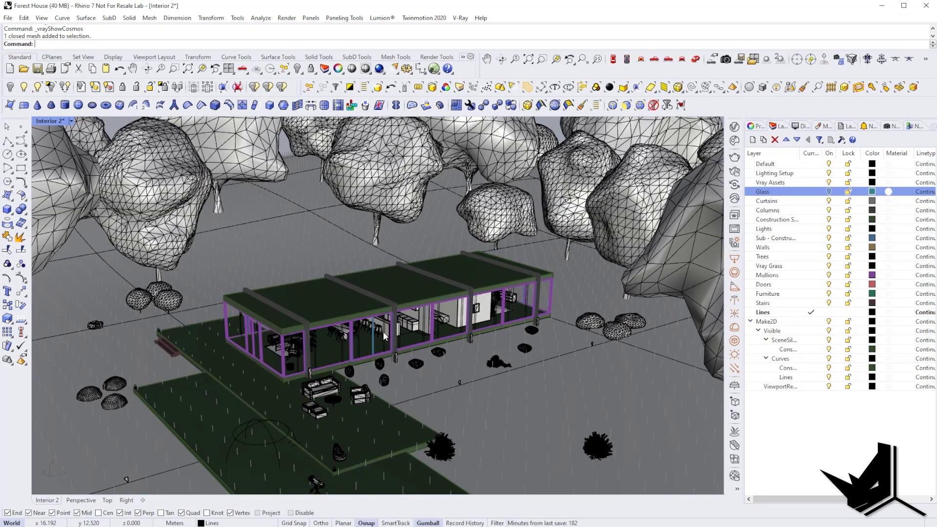
left_click(735, 140)
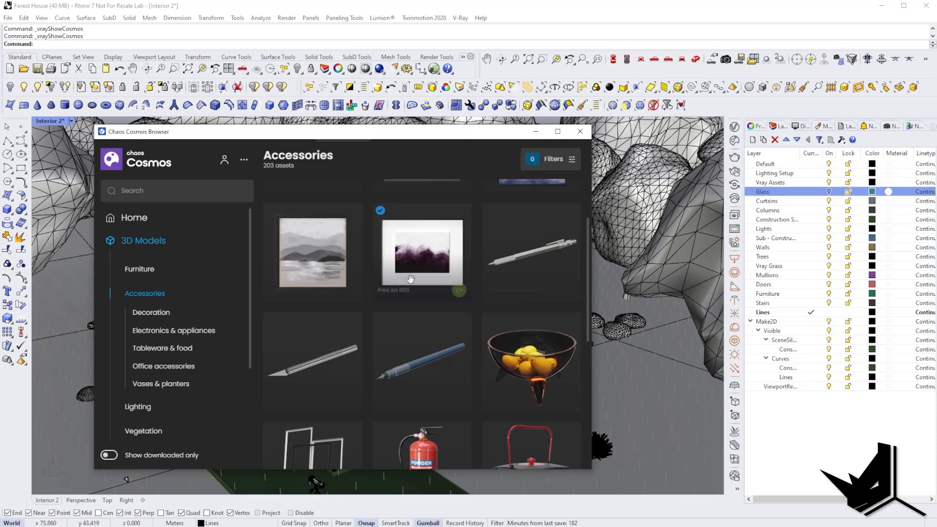
left_click(134, 225)
scroll(495, 313, "down", 5)
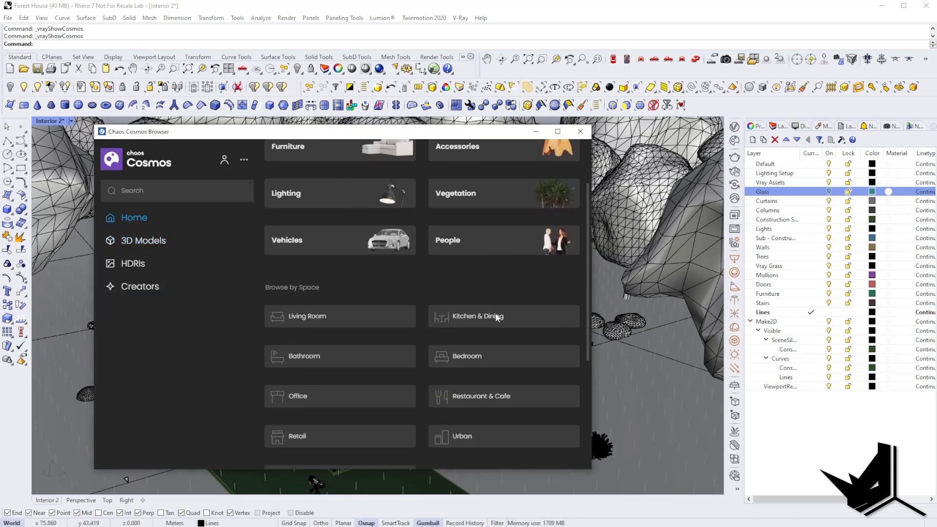
scroll(508, 304, "down", 5)
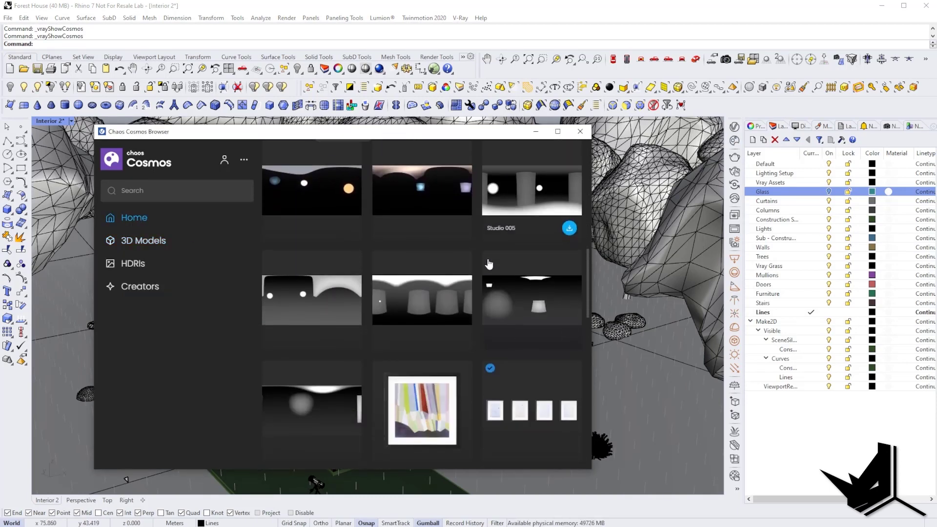
left_click(138, 288)
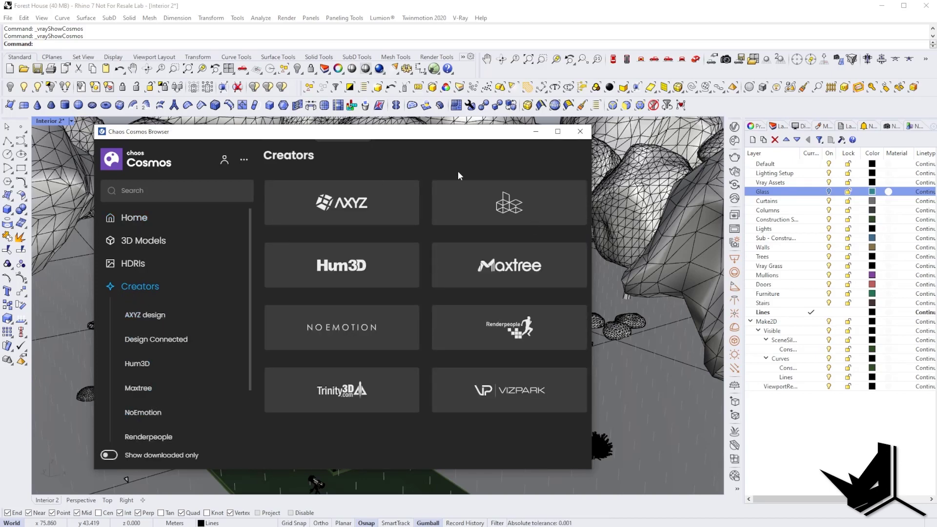
left_click(580, 132)
right_click_drag(441, 292, 442, 255)
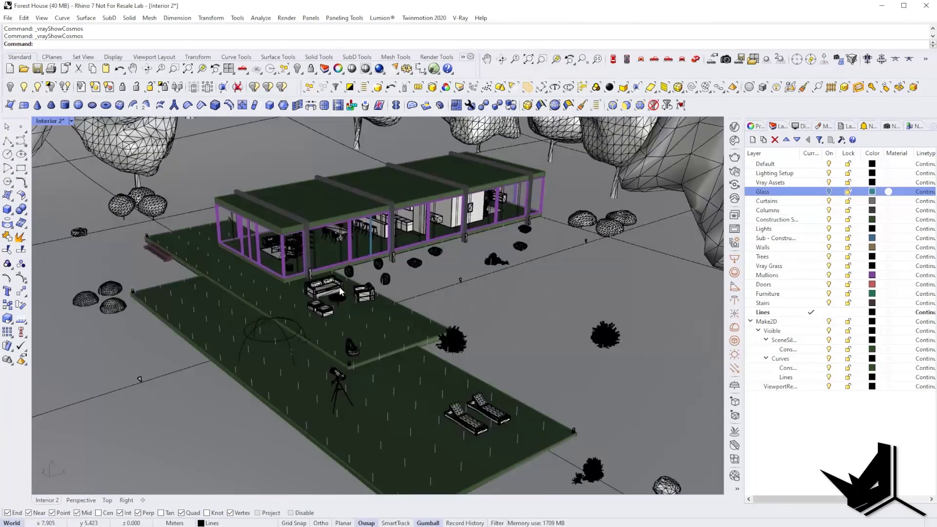
scroll(439, 288, "up", 10)
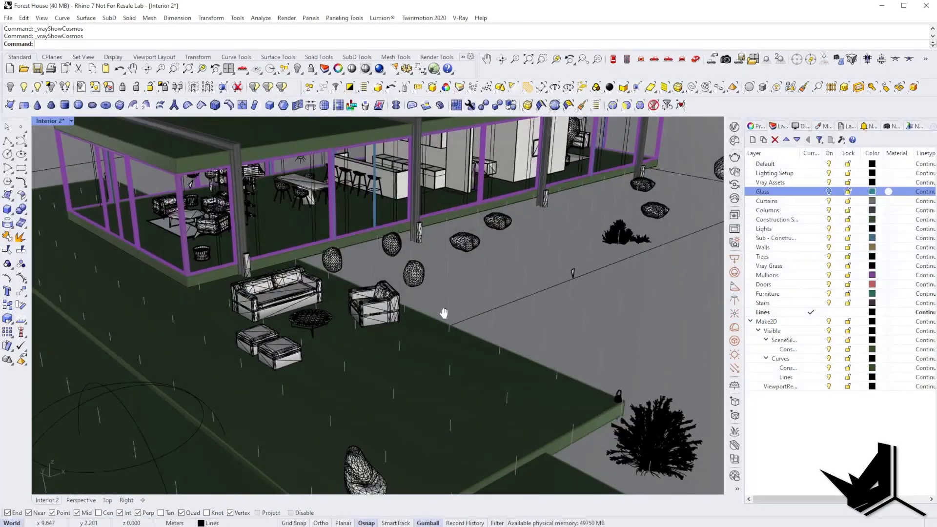
Step: Render the steep deck view from the Asset Editor and zoom in on the white bean bag
right_click_drag(439, 317, 437, 288)
left_click(734, 127)
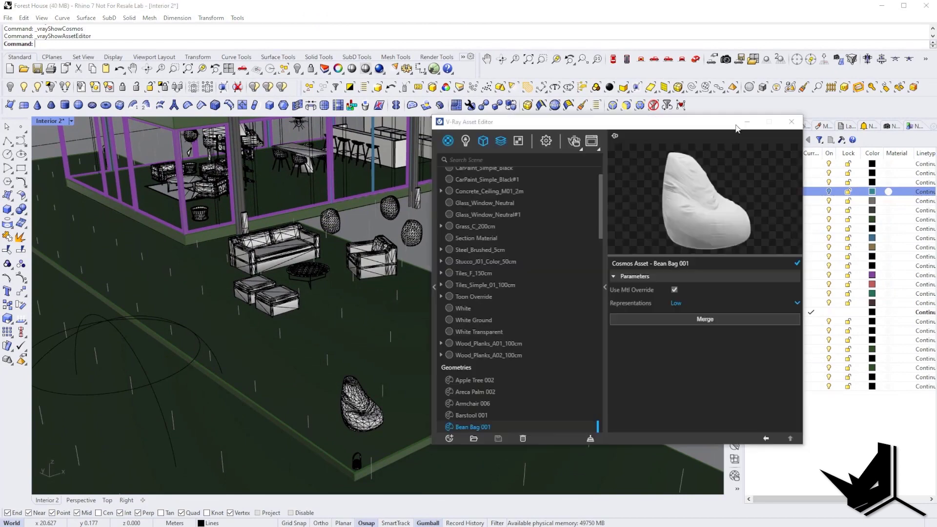
left_click(574, 141)
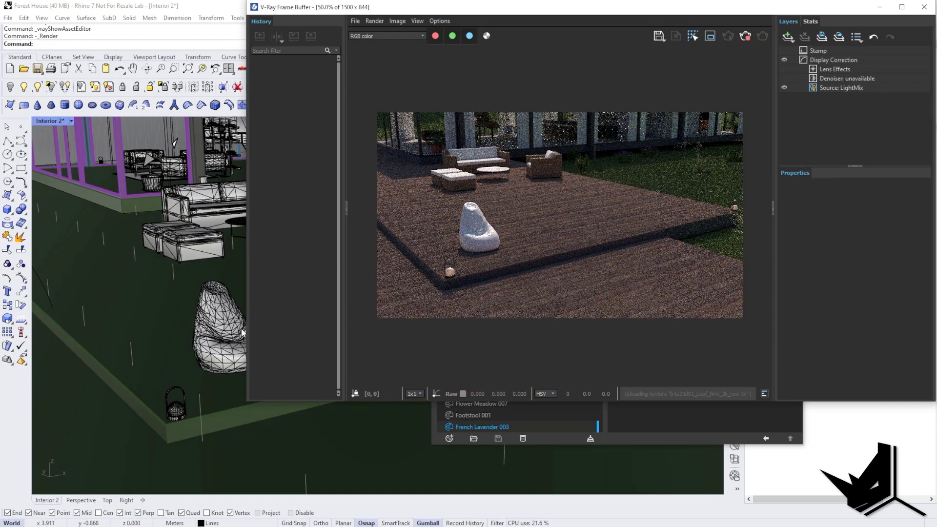
scroll(468, 235, "up", 2)
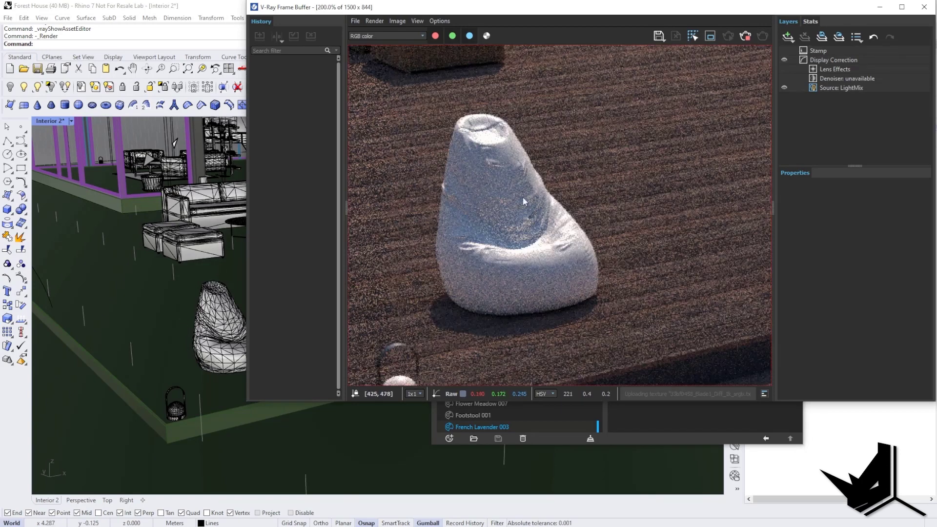